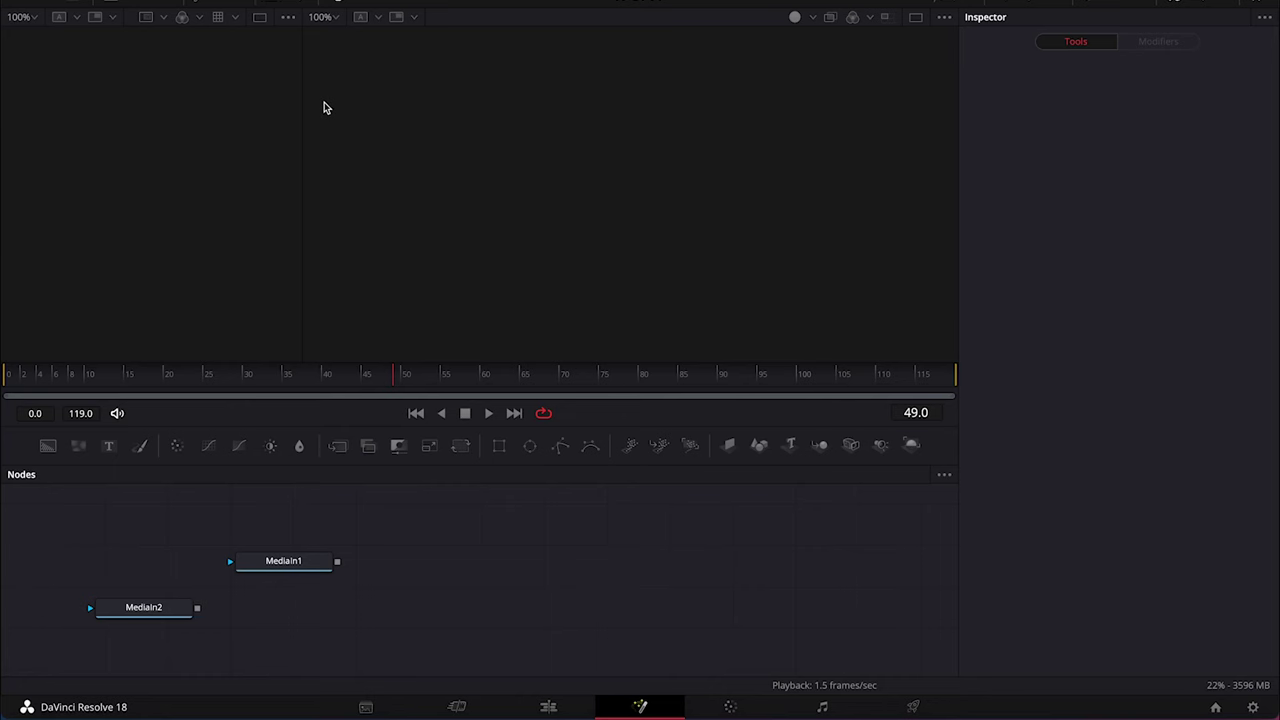
Compare MediaIn1's circular logo with MediaIn2's square logo in the viewer, then select MediaIn2.
left_click(324, 107)
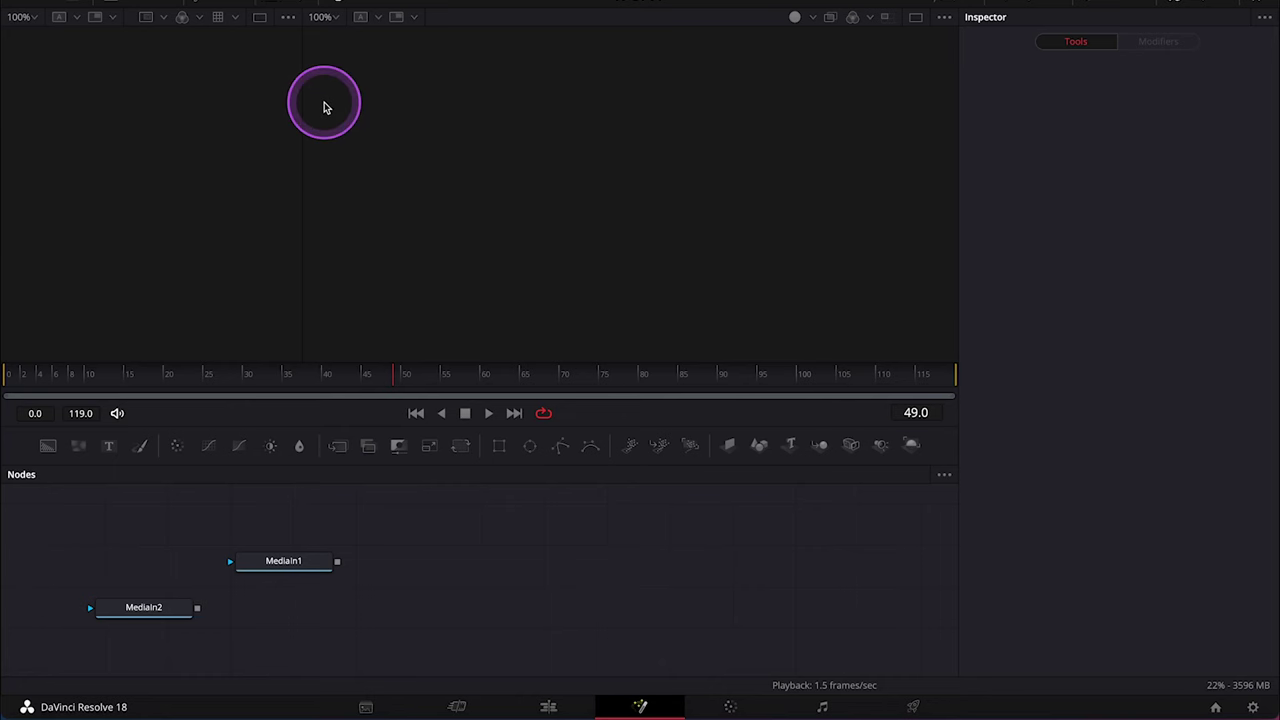
left_click(256, 572)
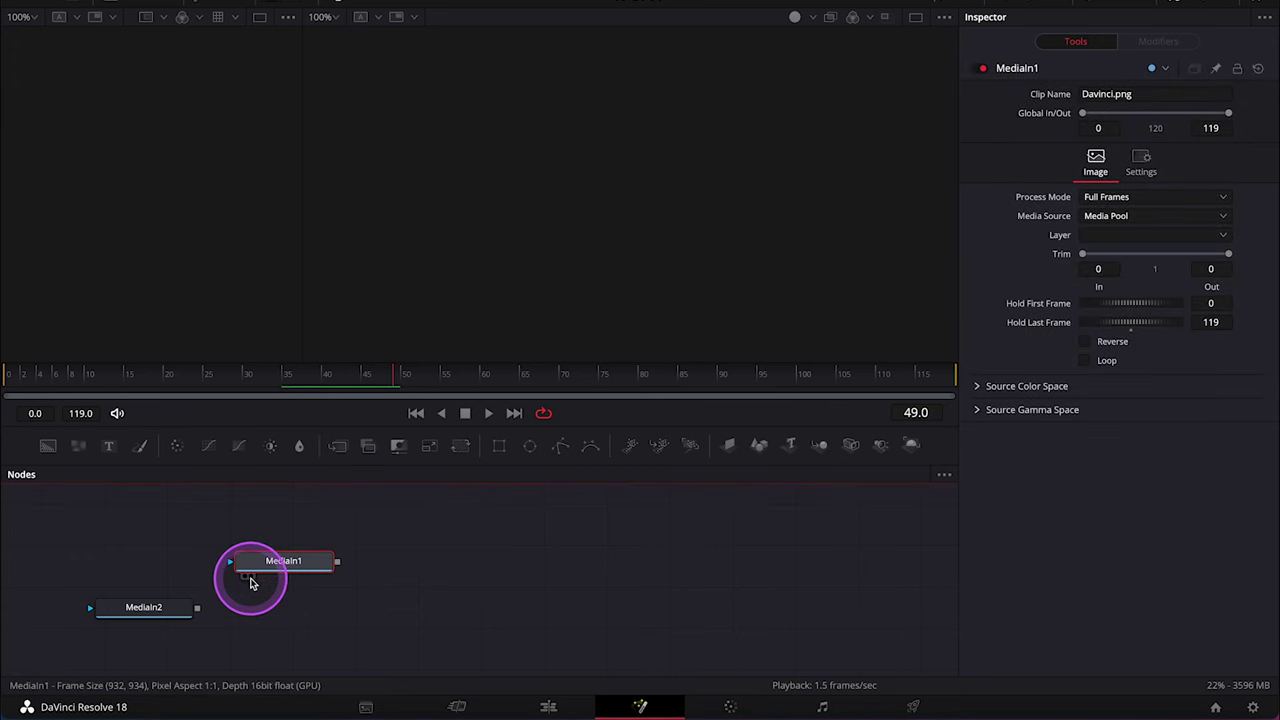
left_click(250, 578)
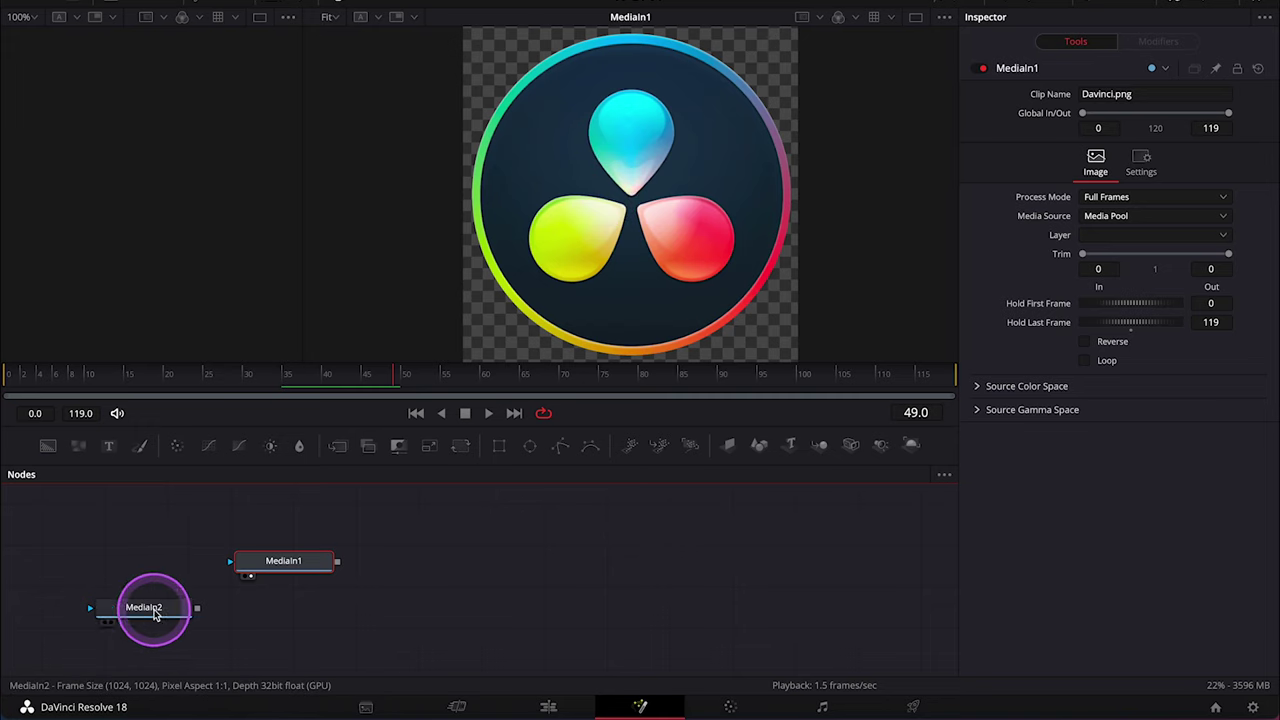
left_click(150, 610)
left_click(107, 621)
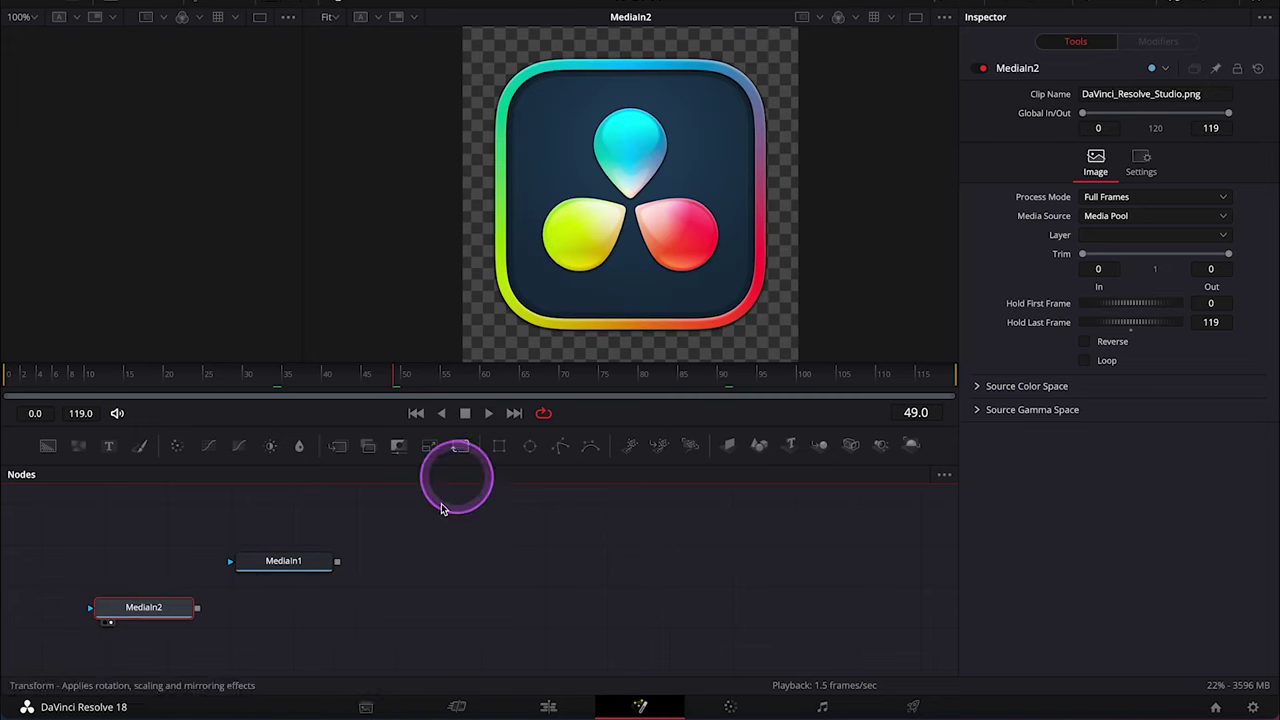
left_click(285, 563)
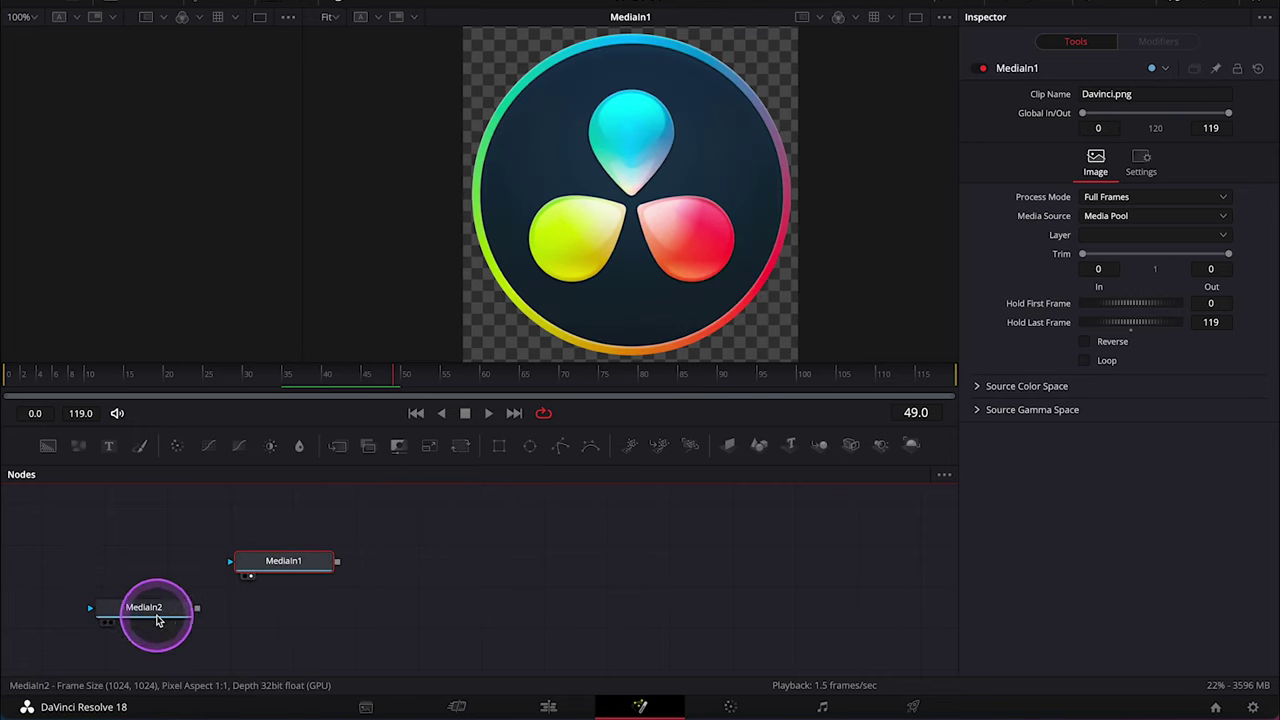
left_click(156, 618)
Delete MediaIn2 and move MediaIn1 further left in the node graph.
key("Delete")
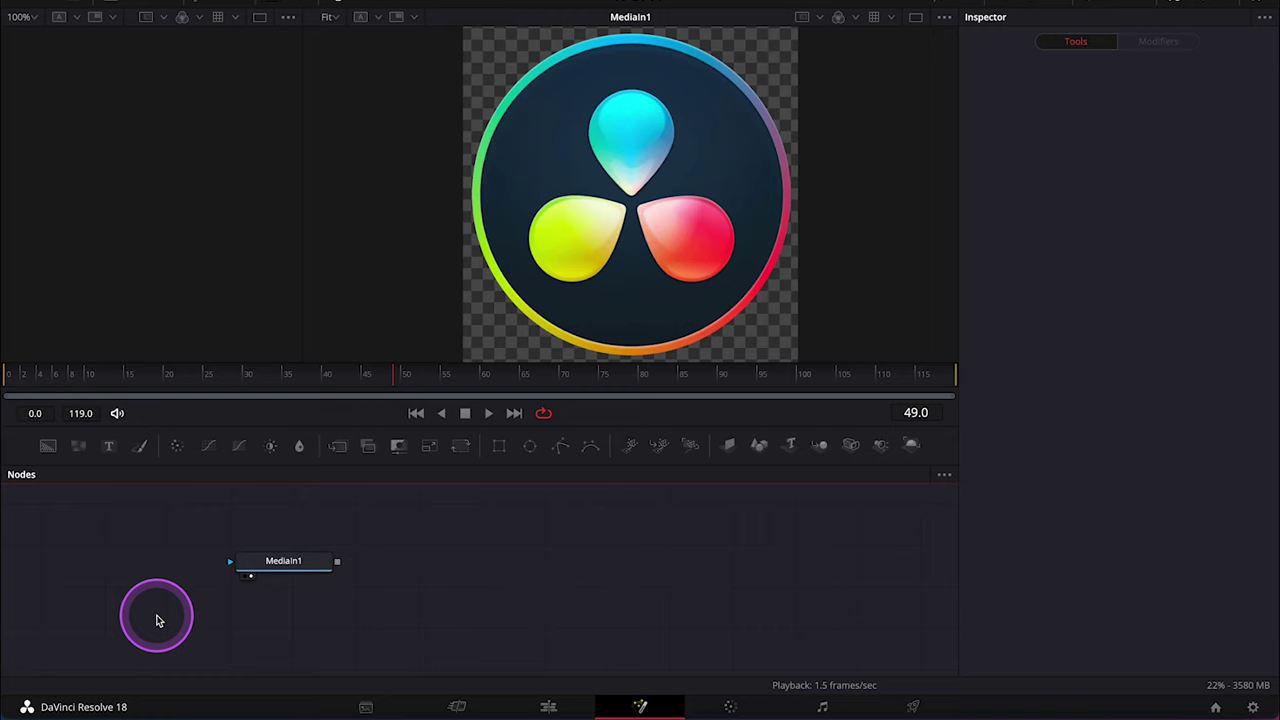
mouse_move(411, 487)
left_mouse_down()
mouse_move(466, 475)
mouse_move(540, 235)
left_mouse_up()
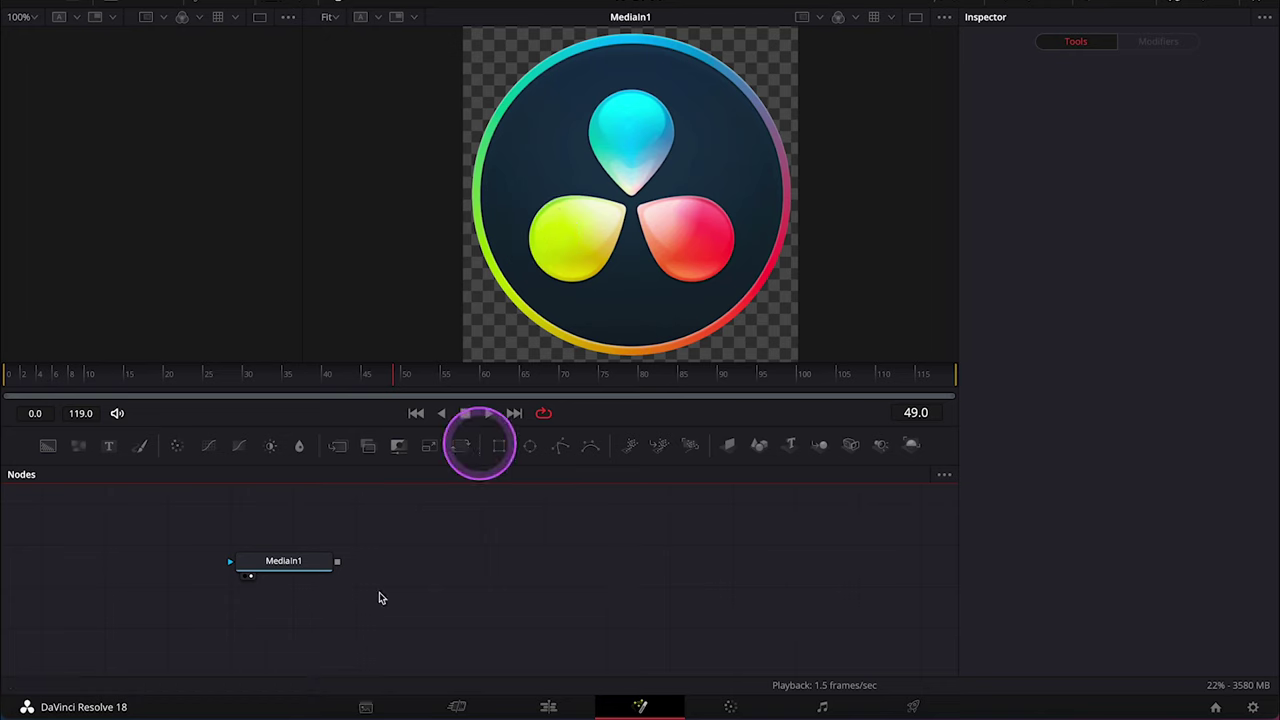
left_click_drag(288, 571, 161, 579)
Add an Image Plane 3D node after MediaIn1 and view ImagePlane3D1 in the 3D viewer.
key("shift+space")
type("render")
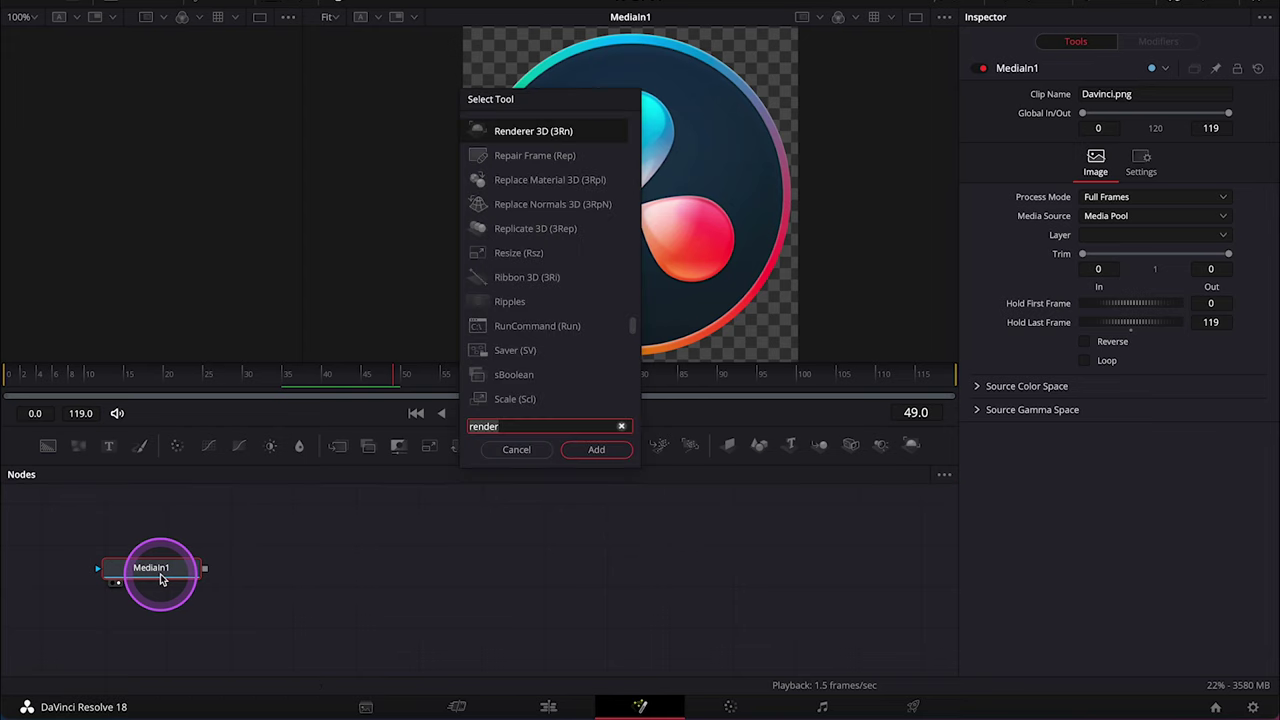
key("BackSpace")
key("BackSpace")
key("BackSpace")
key("BackSpace")
key("BackSpace")
key("BackSpace")
type("plan")
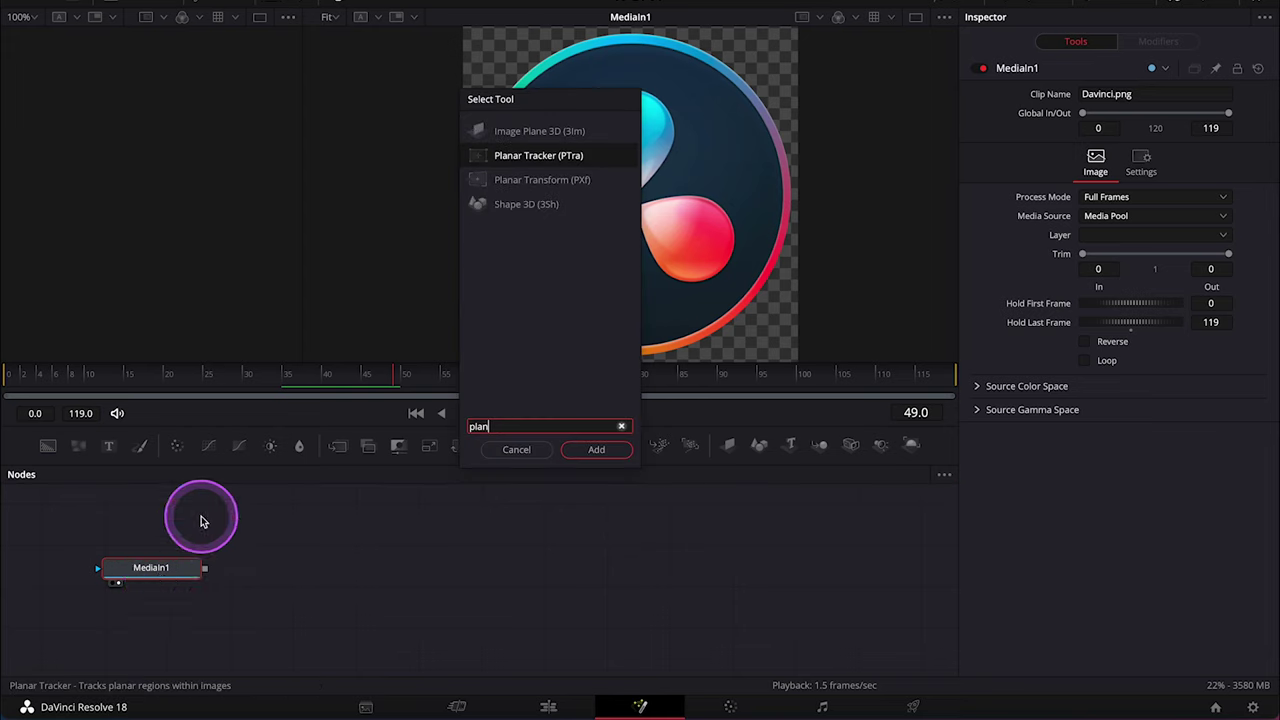
left_click(537, 133)
left_click(597, 451)
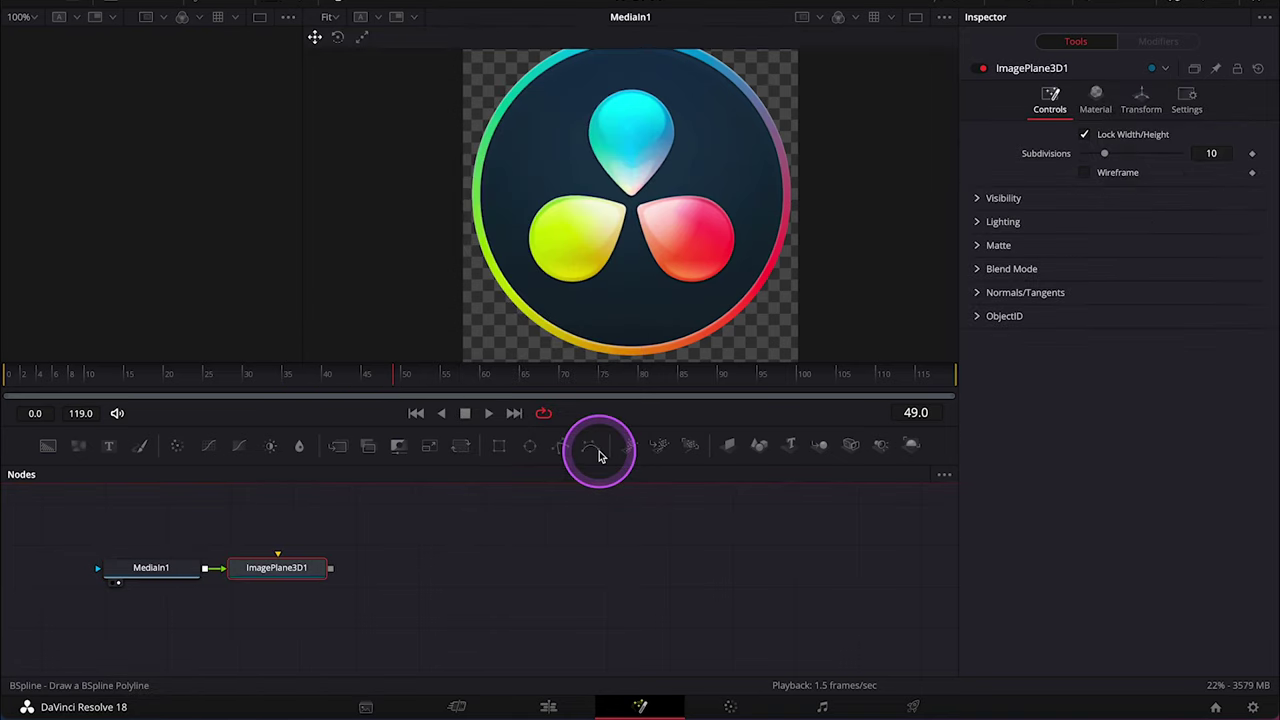
left_click(242, 584)
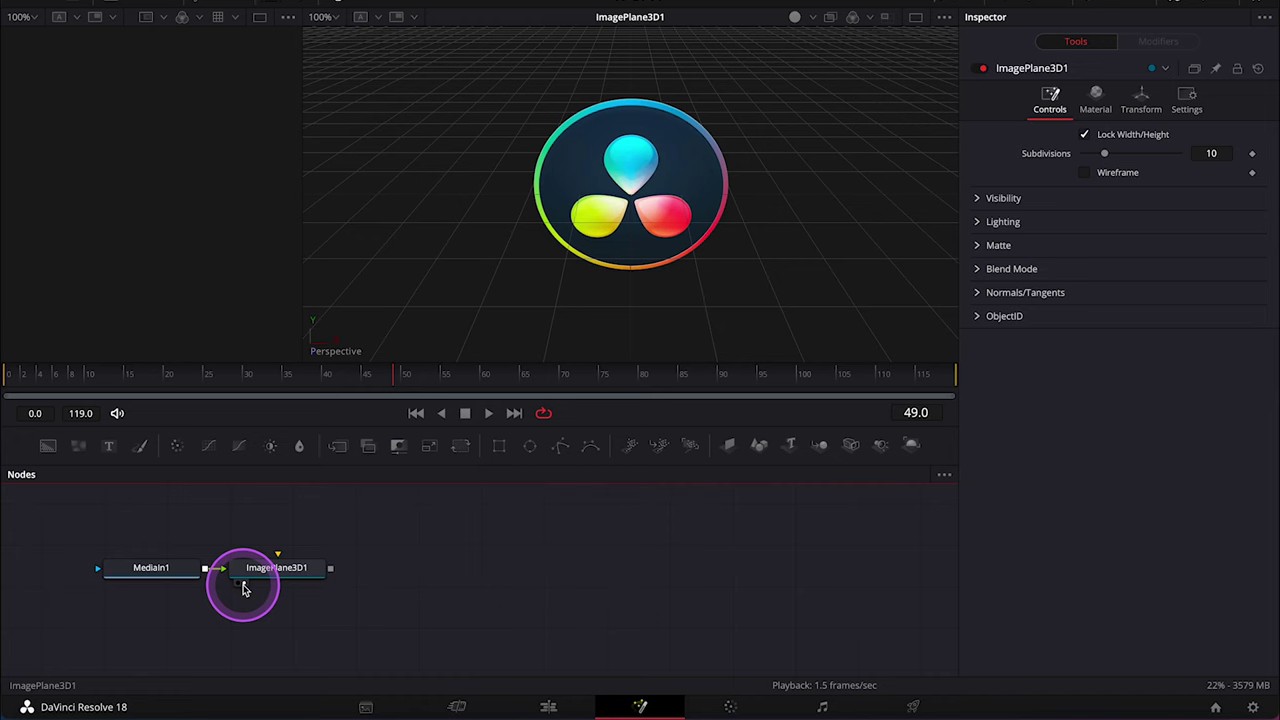
Show ImagePlane3D1's Transform settings, test-spin Rotation Y, and reset it to 0.
left_click_drag(674, 120, 670, 160)
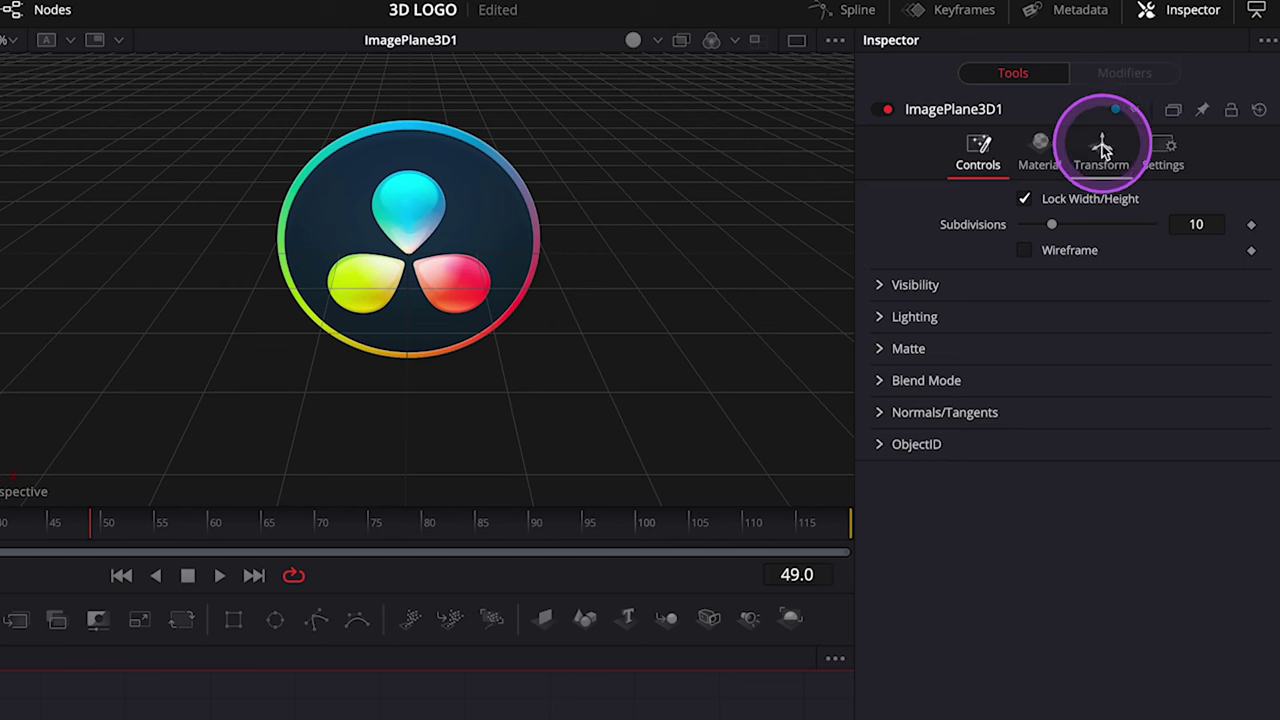
left_click(1101, 148)
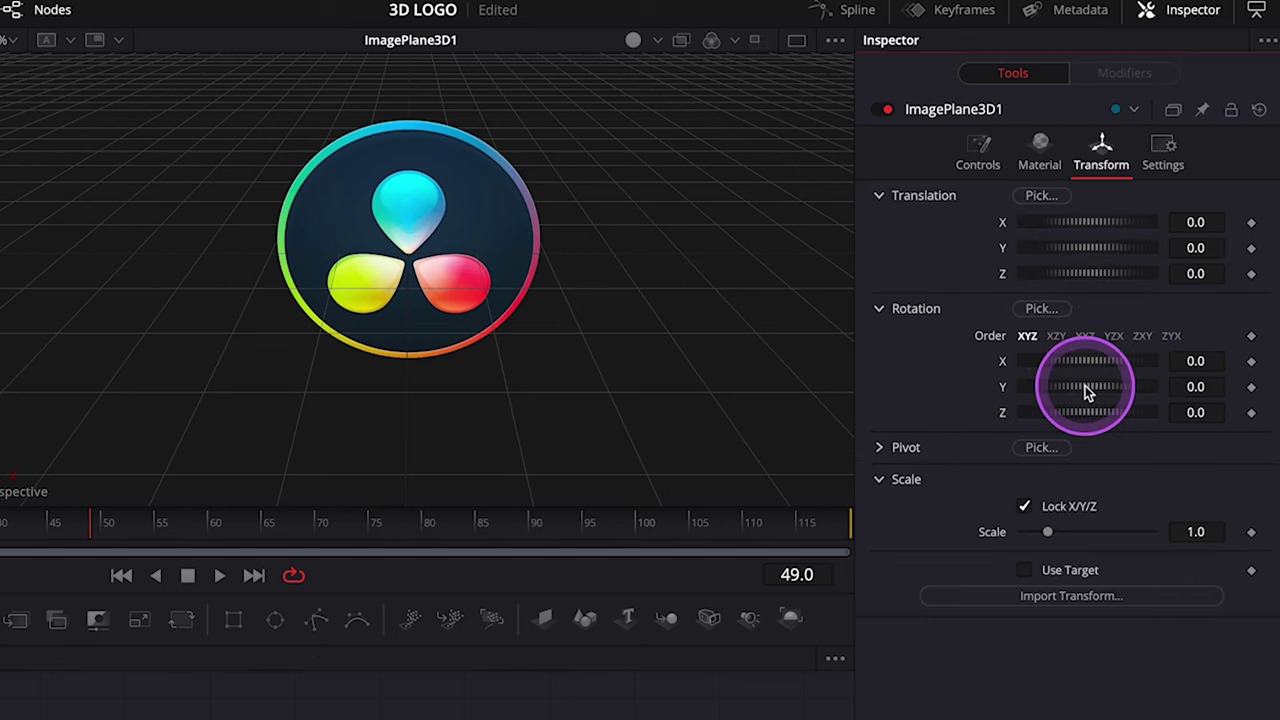
mouse_move(1088, 392)
left_mouse_down()
mouse_move(1031, 397)
mouse_move(1091, 393)
left_mouse_up()
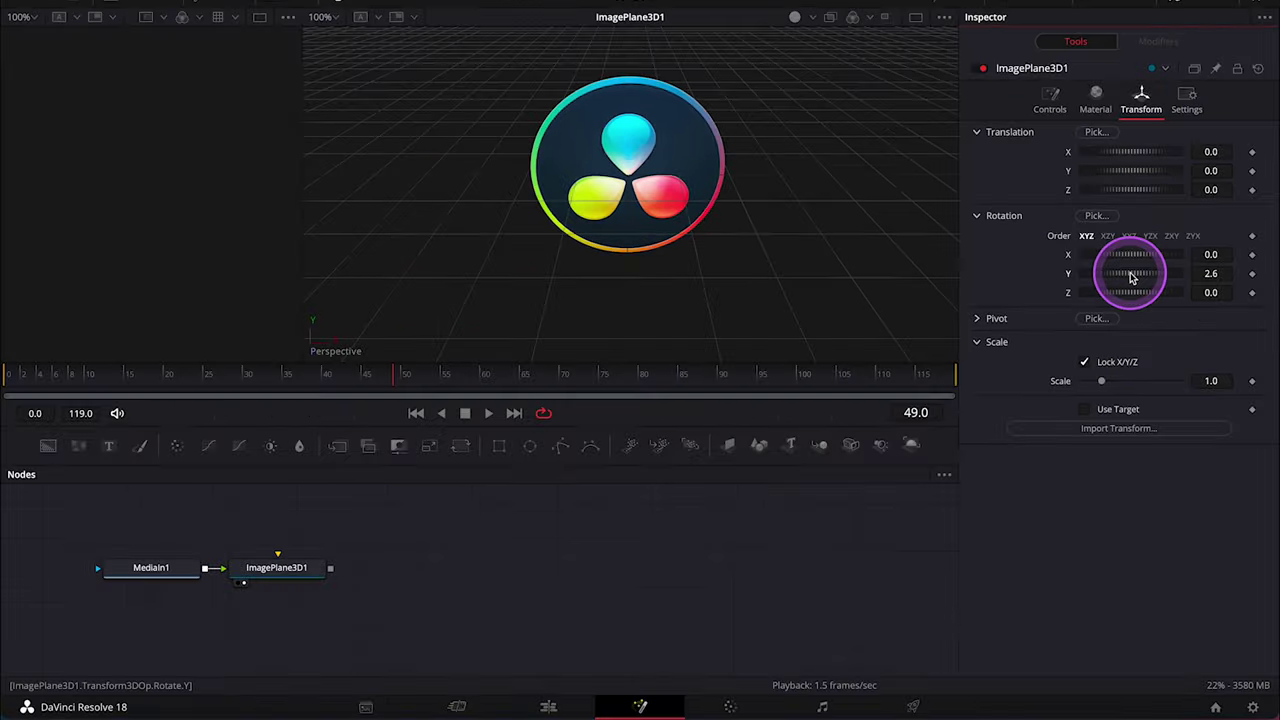
double_click(1131, 278)
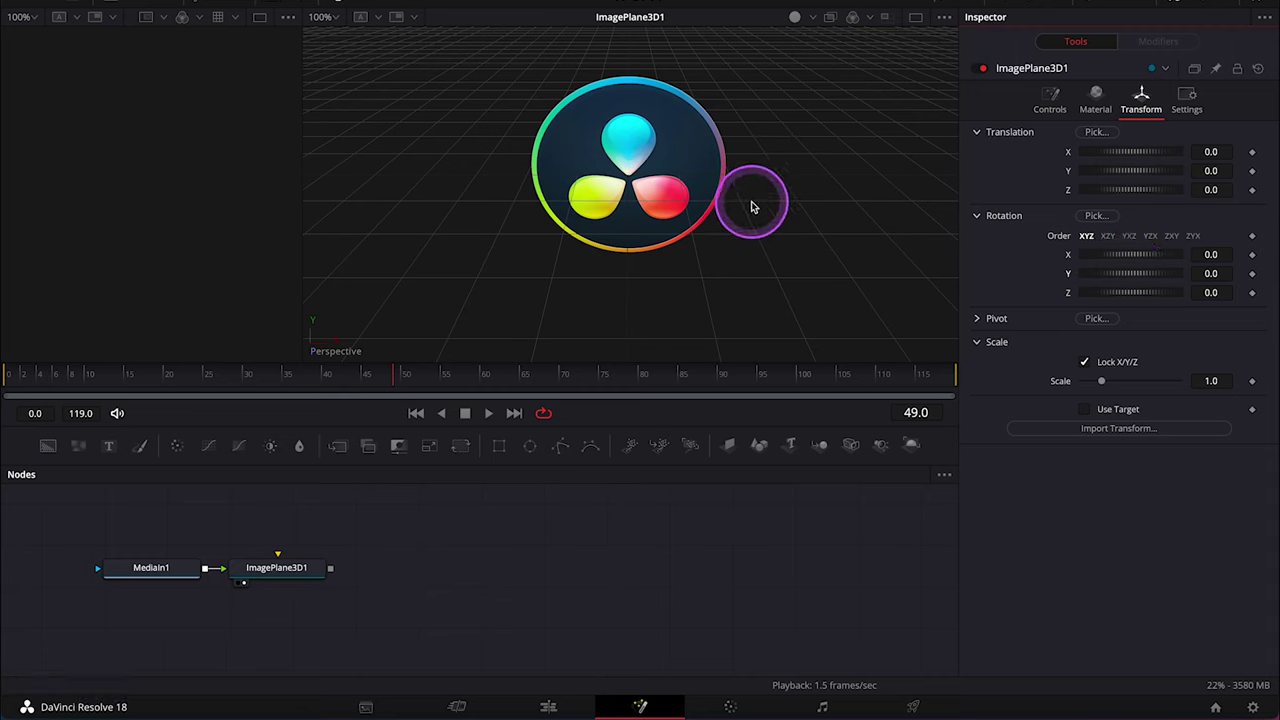
Add a Duplicate 3D node after ImagePlane3D1 and raise its copies from 0 to 2.
left_click(287, 575)
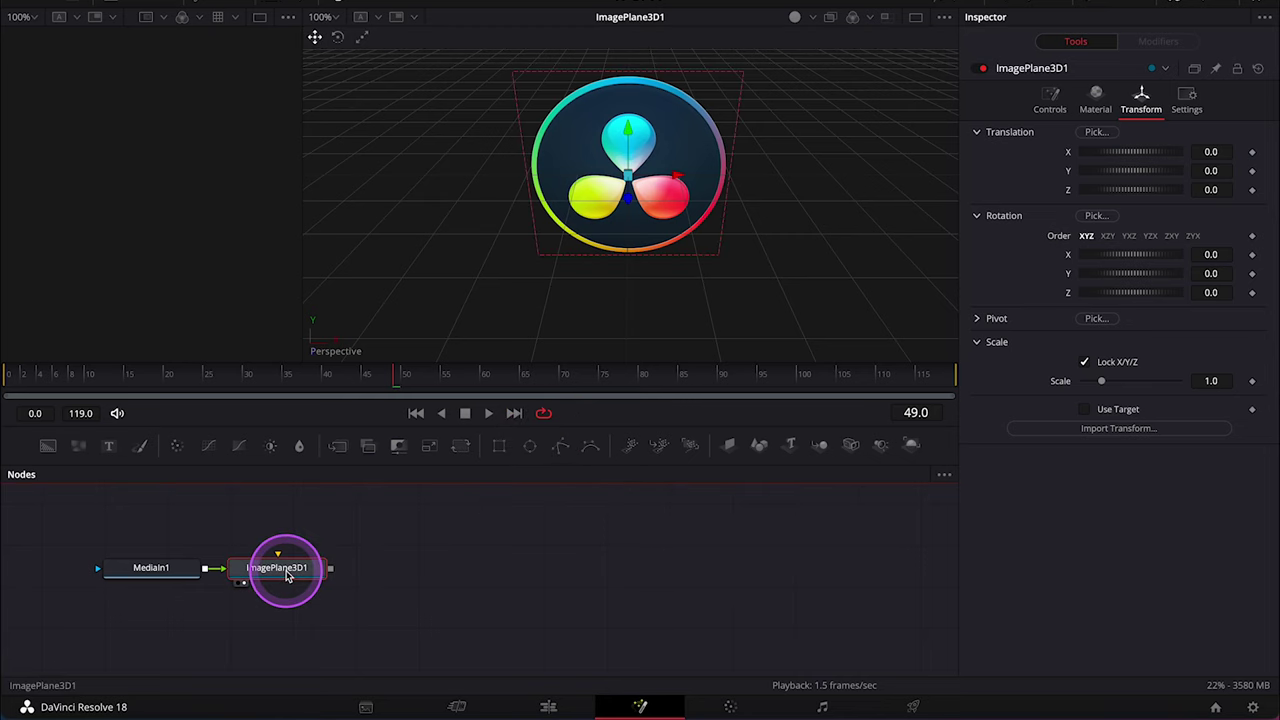
key("shift+space")
type("dupl")
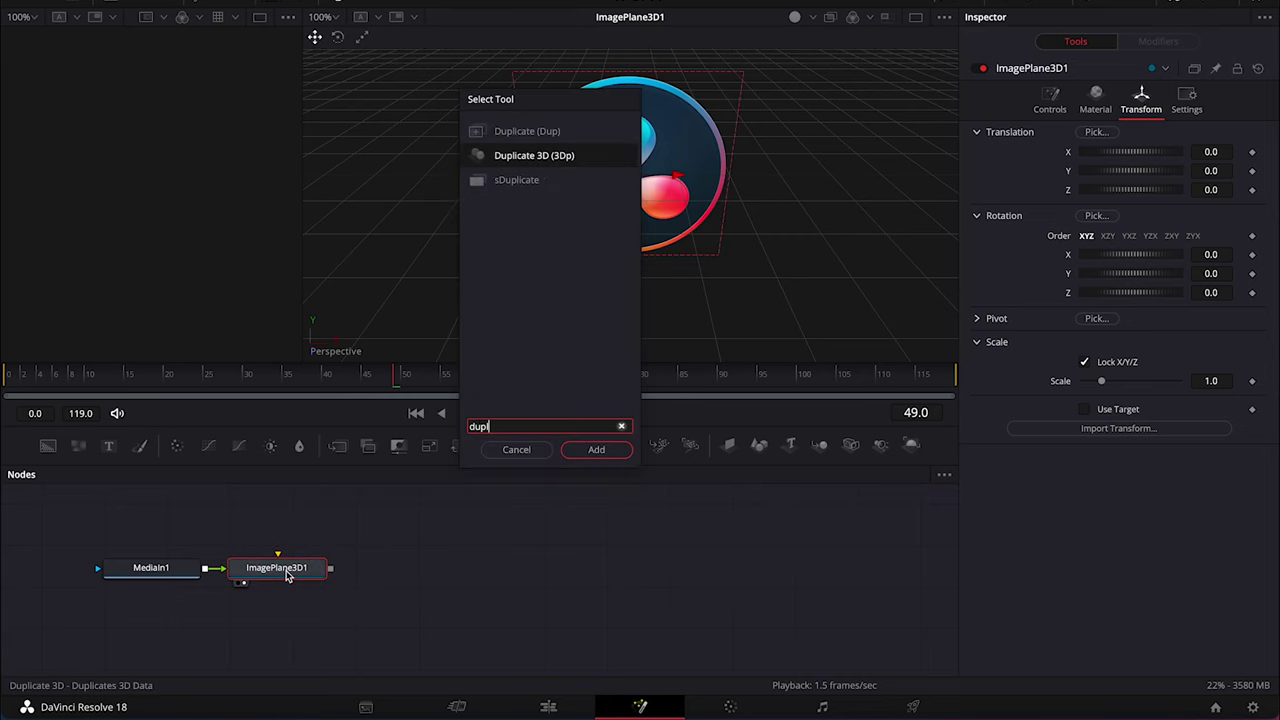
left_click(597, 452)
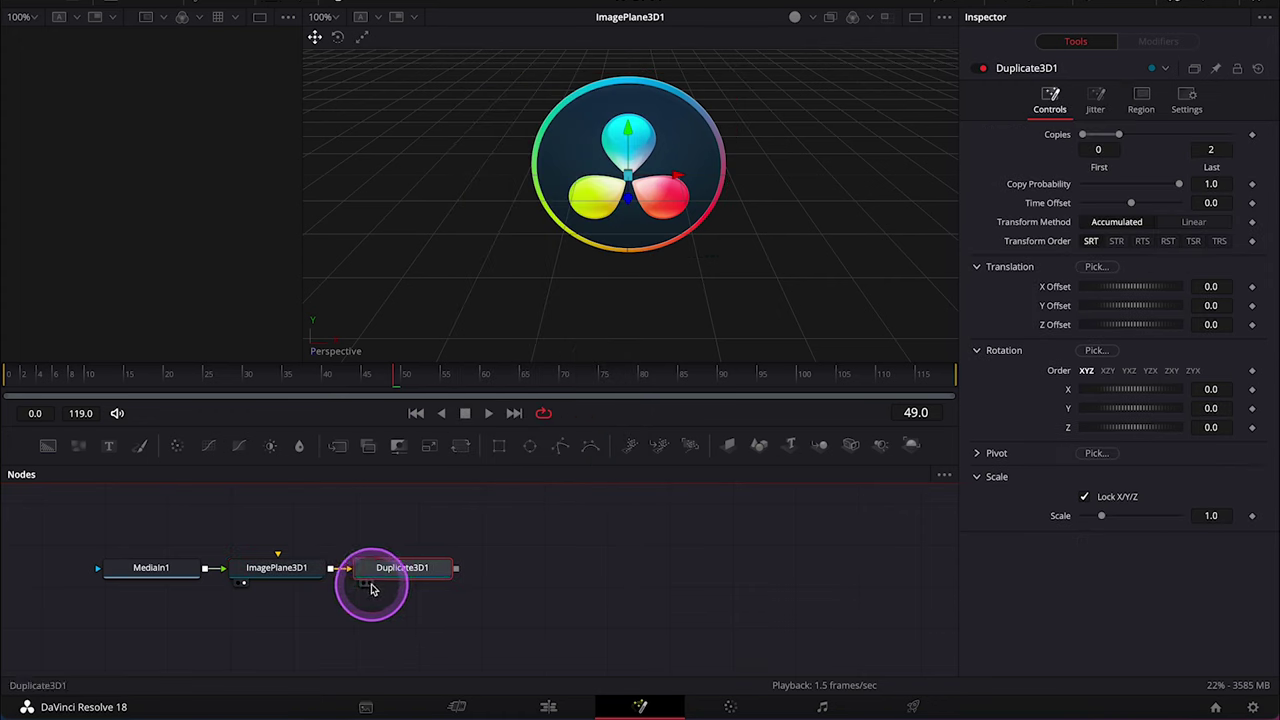
left_click(652, 213)
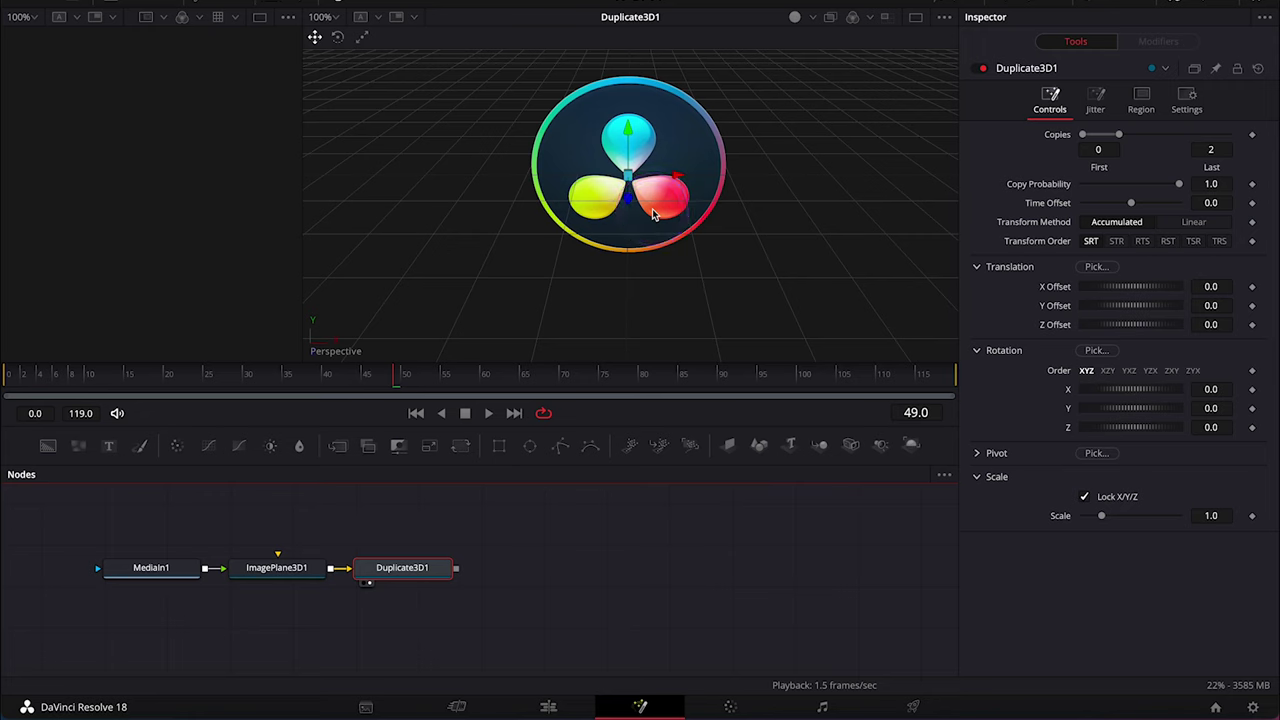
left_click(675, 178)
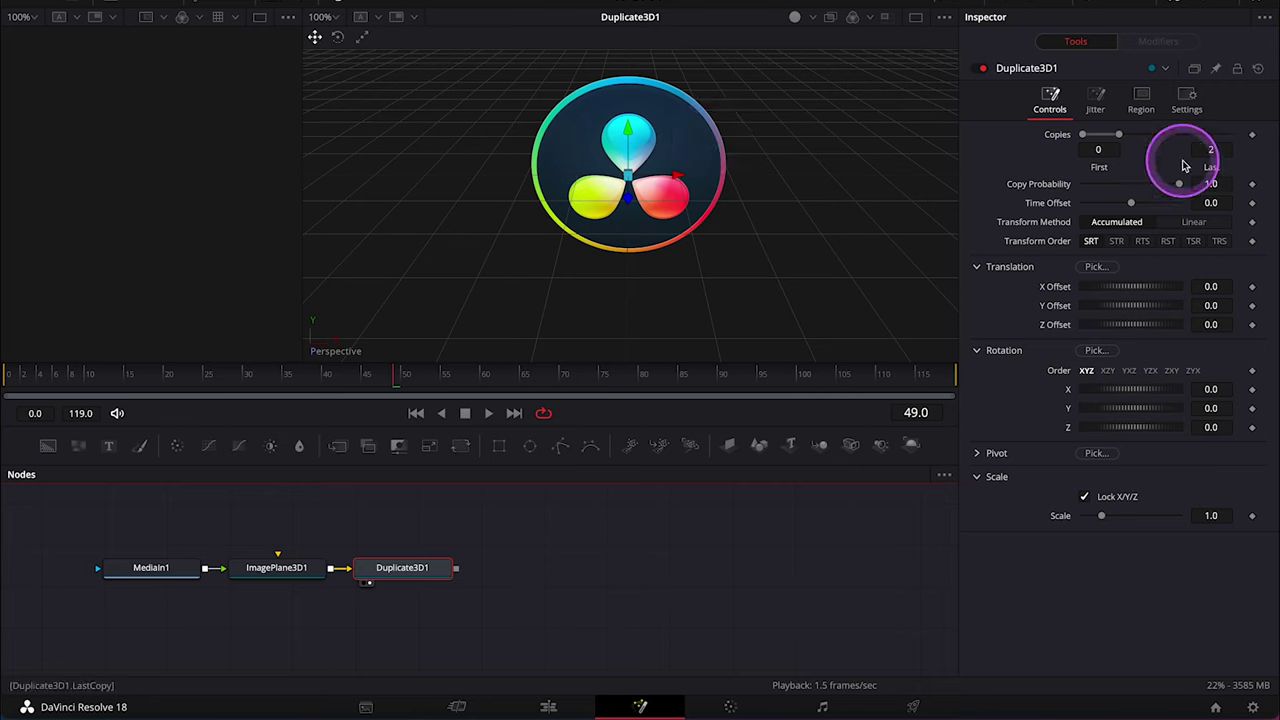
Set Duplicate3D1 to 200 copies and drag a Z offset to stack them.
left_click(1212, 150)
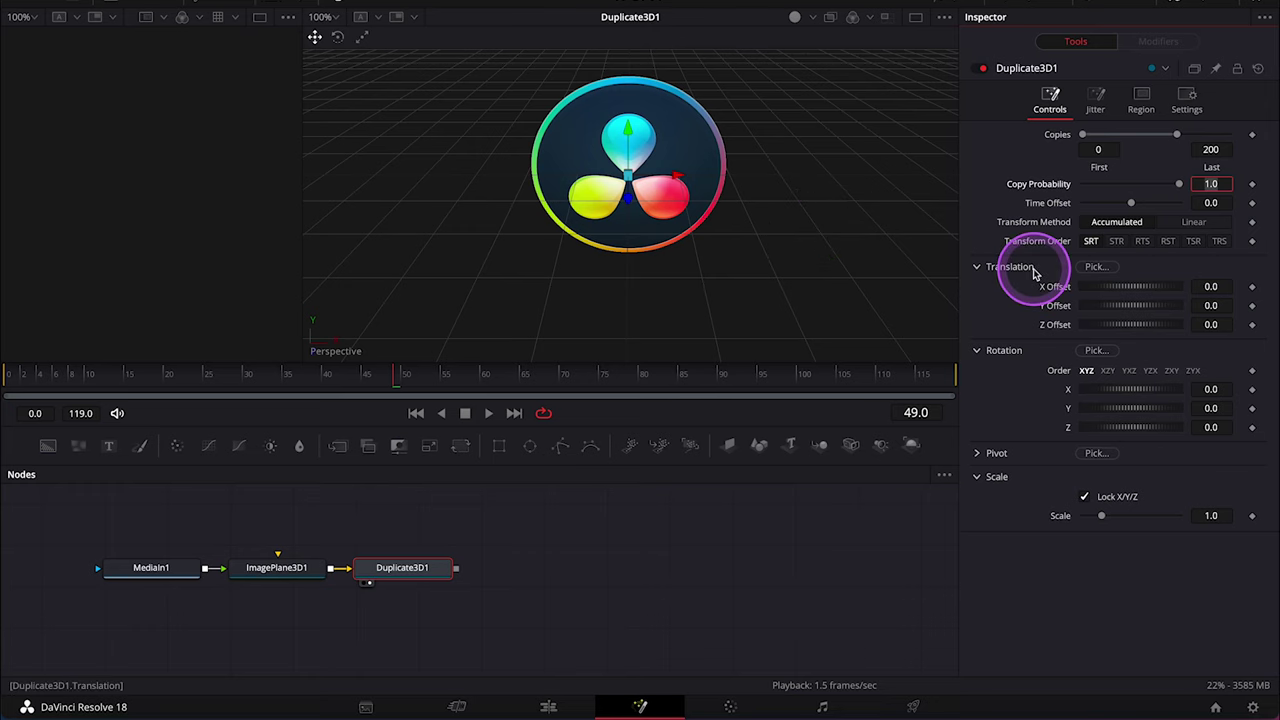
left_click(1126, 332)
left_click_drag(1126, 332, 1122, 331)
left_click_drag(860, 272, 689, 186)
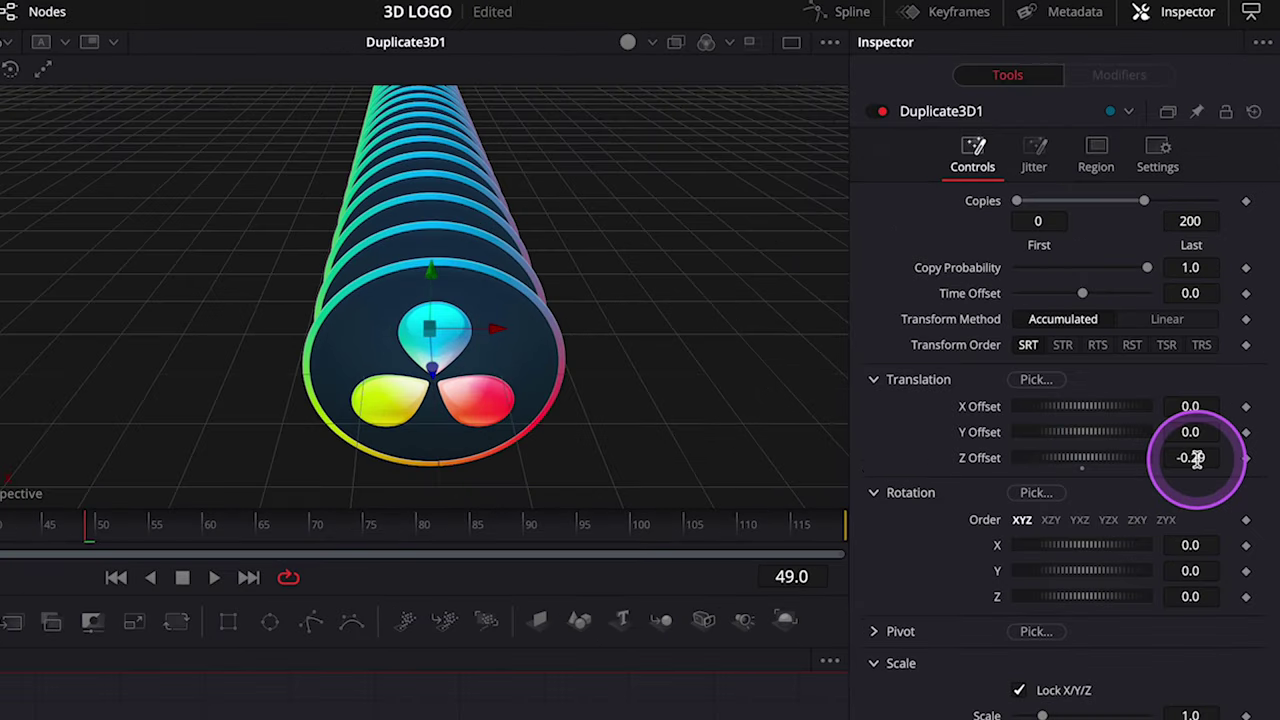
Enter a Z Offset of 0.002 and orbit to inspect the solid cylinder.
left_click(1197, 459)
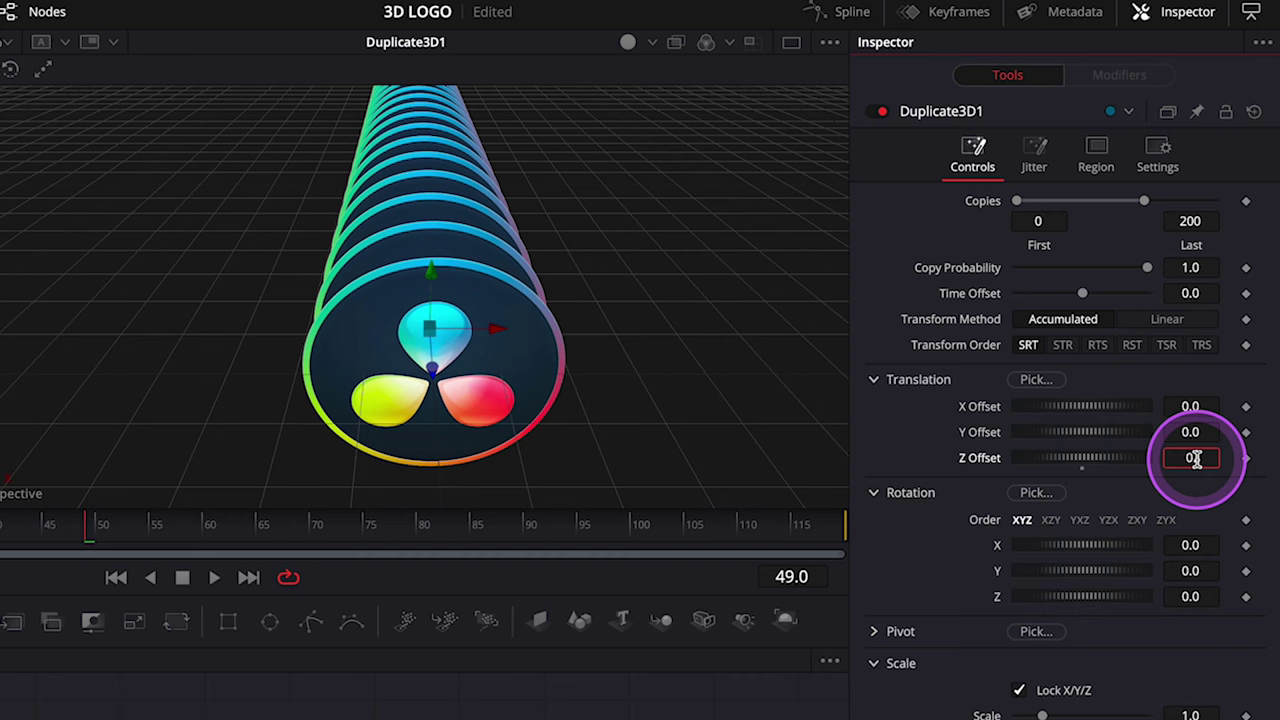
type("0.002")
key("Tab")
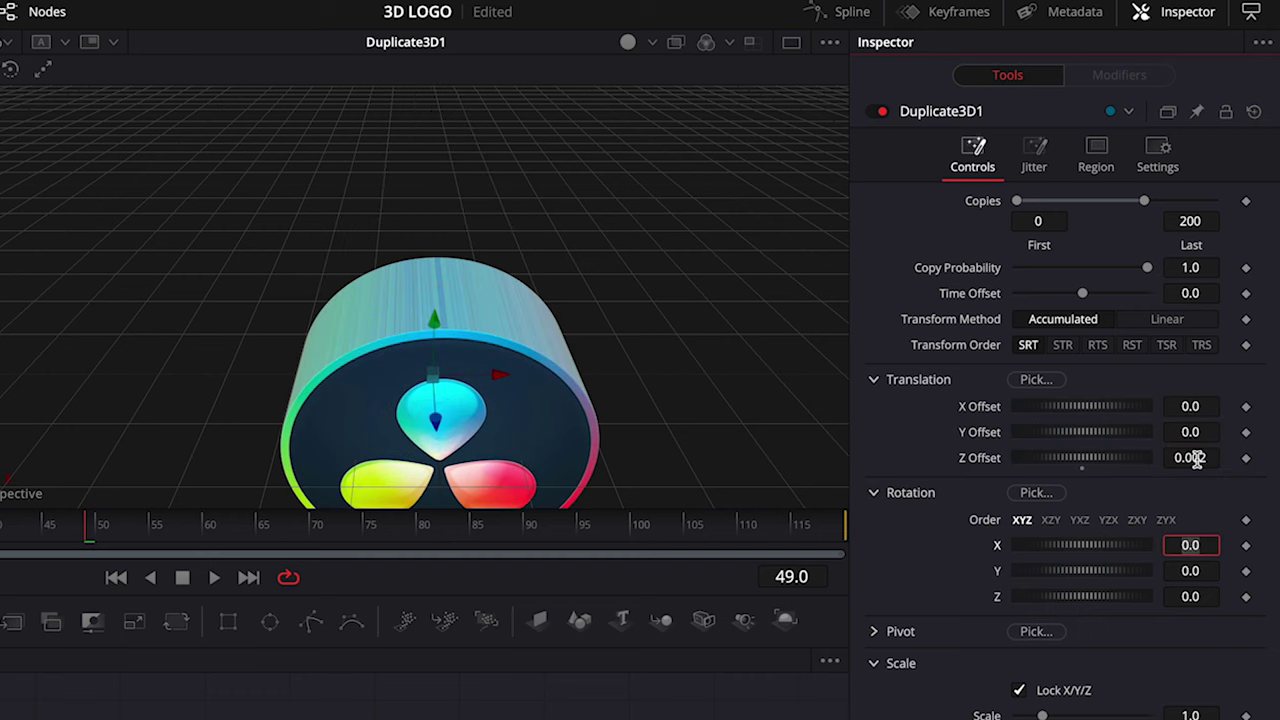
left_click_drag(808, 410, 502, 370)
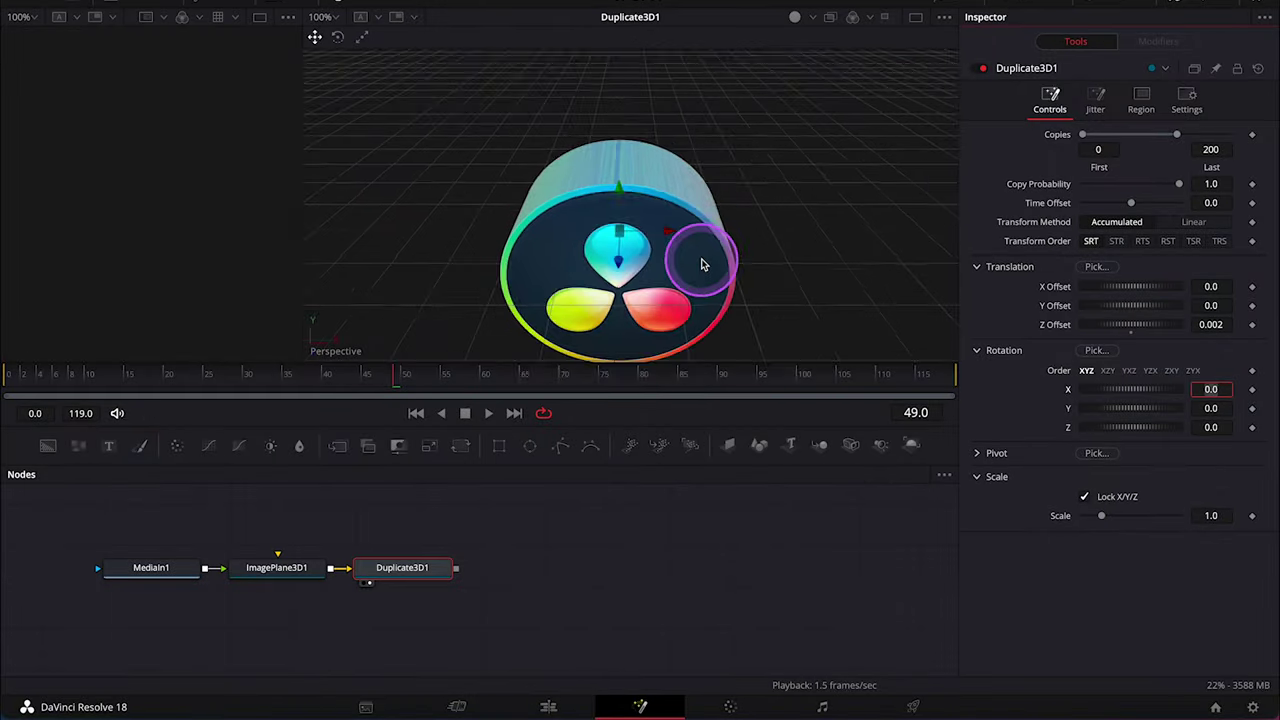
left_click_drag(702, 264, 679, 193)
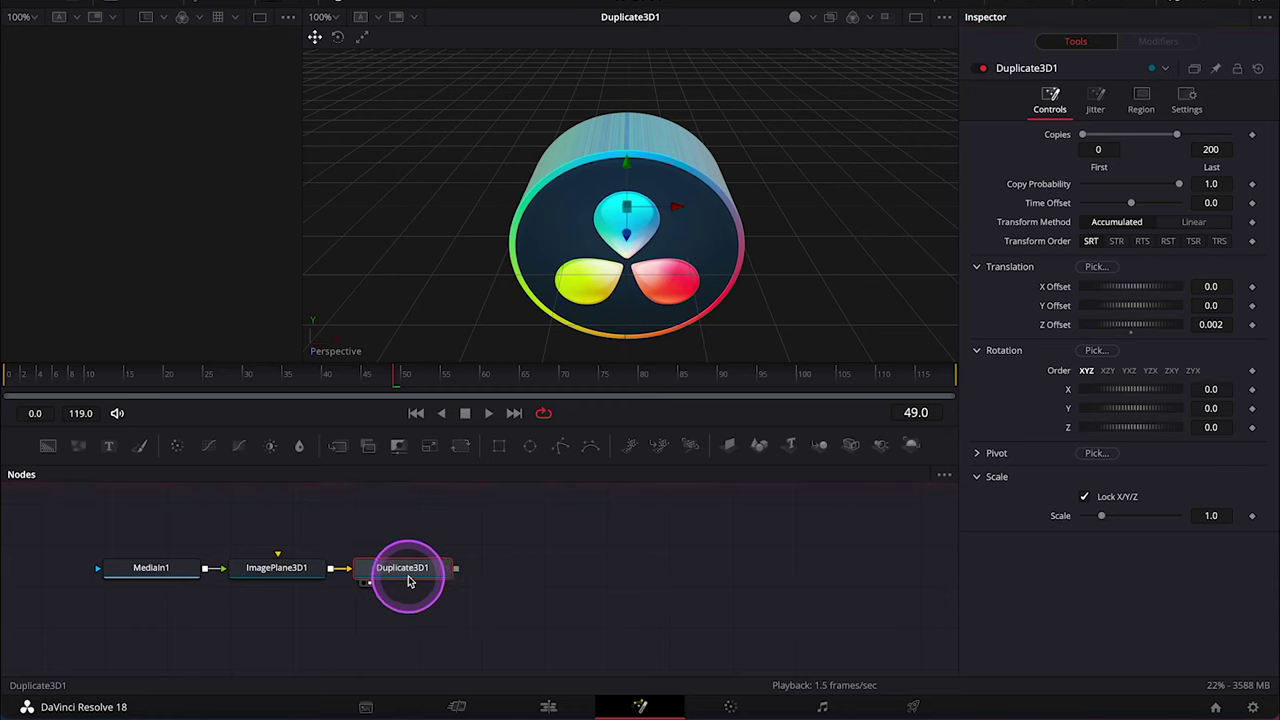
Add a Transform 3D node after Duplicate3D1, view it, and rotate Y to -47.
key("shift+space")
type("trans")
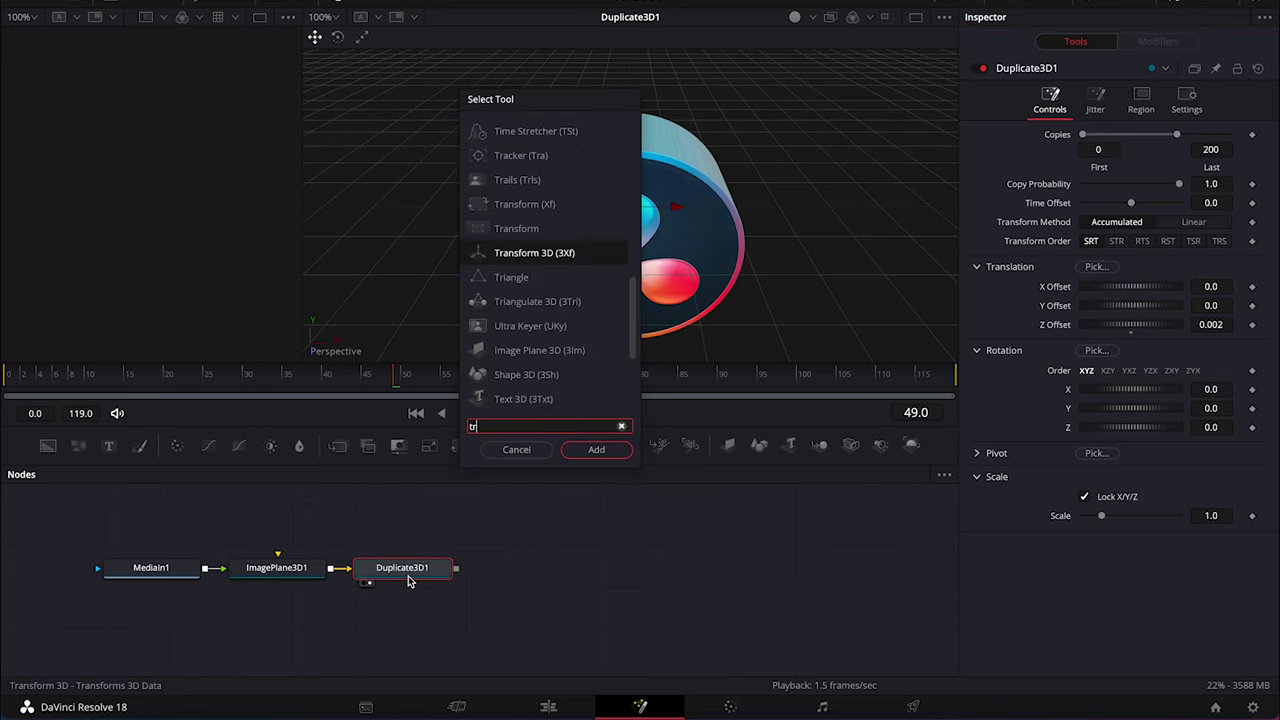
left_click(571, 250)
left_click(597, 449)
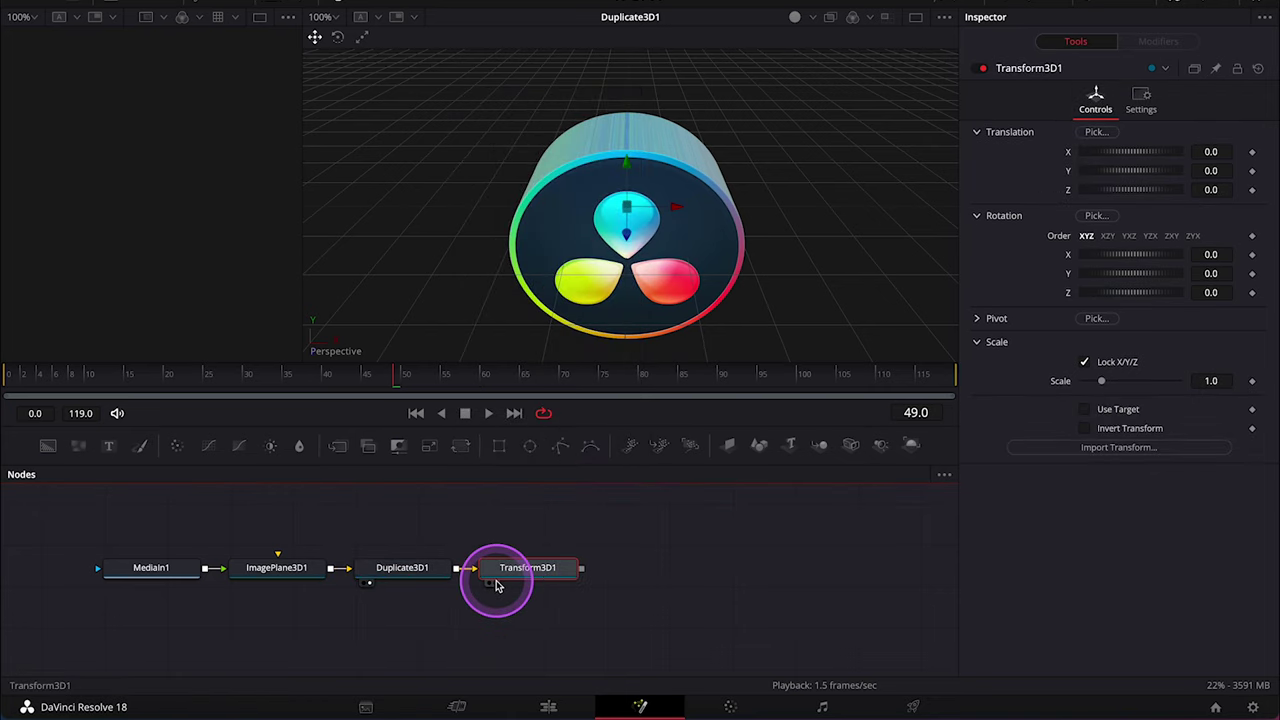
left_click(495, 584)
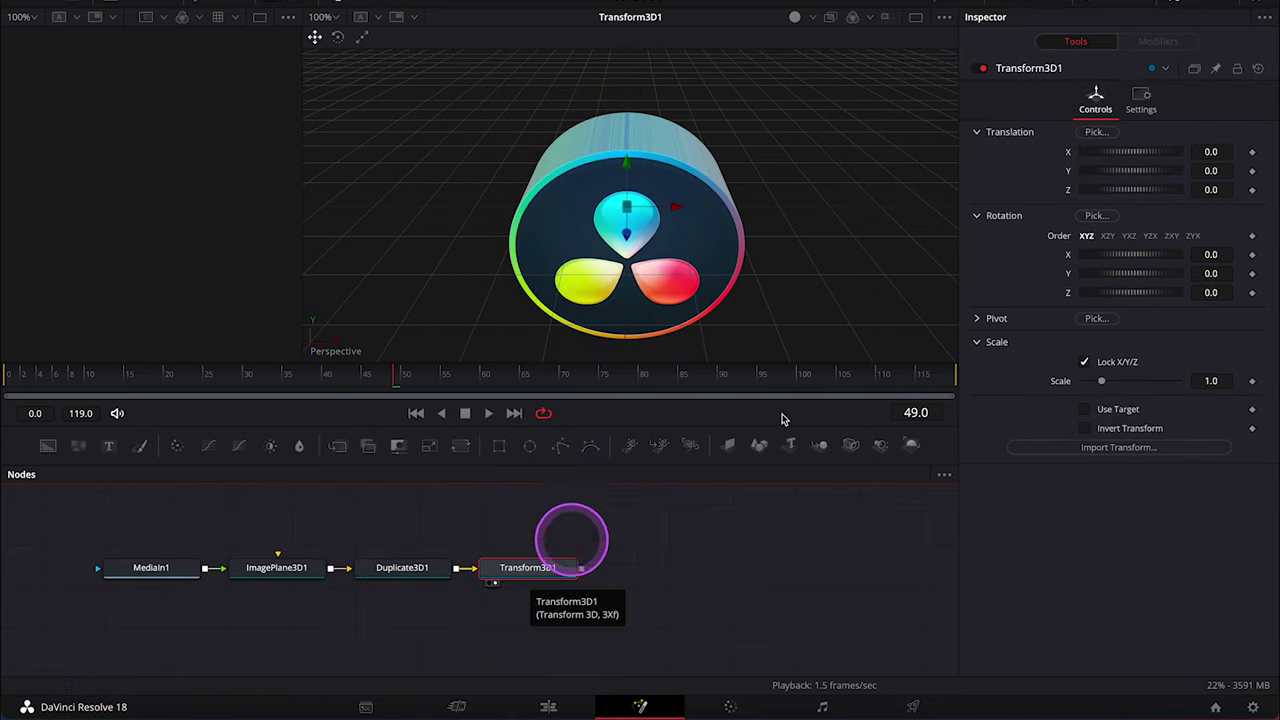
mouse_move(1138, 273)
left_mouse_down()
mouse_move(1174, 271)
mouse_move(1094, 274)
mouse_move(1145, 281)
mouse_move(1131, 277)
left_mouse_up()
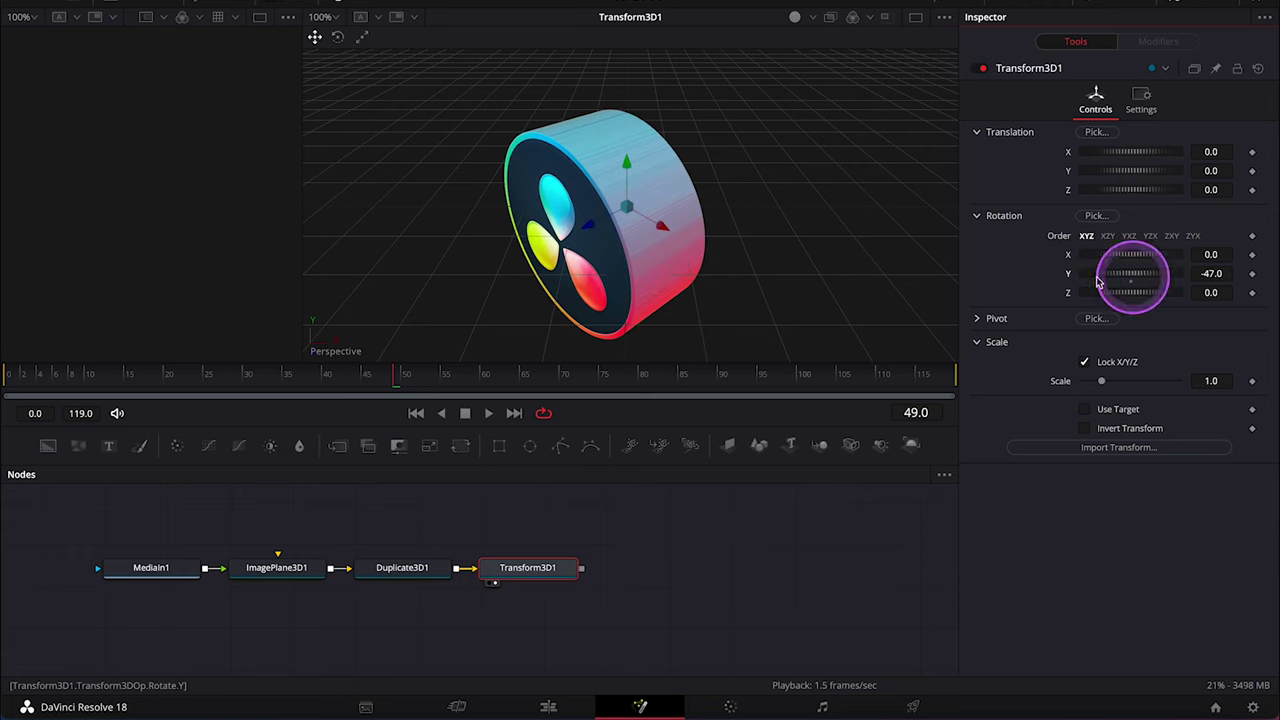
Cut Duplicate3D1's Last copy to 100 for a thinner disc.
left_click(405, 568)
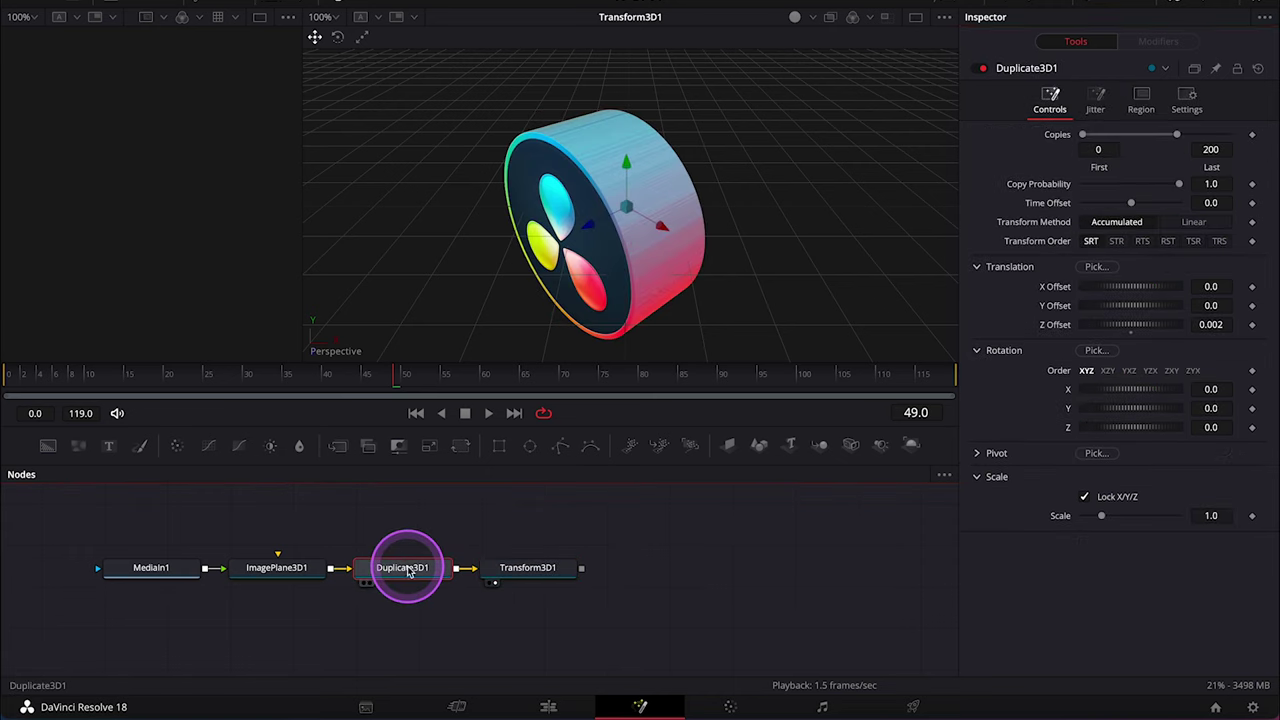
left_click(1210, 150)
type("3")
key("Tab")
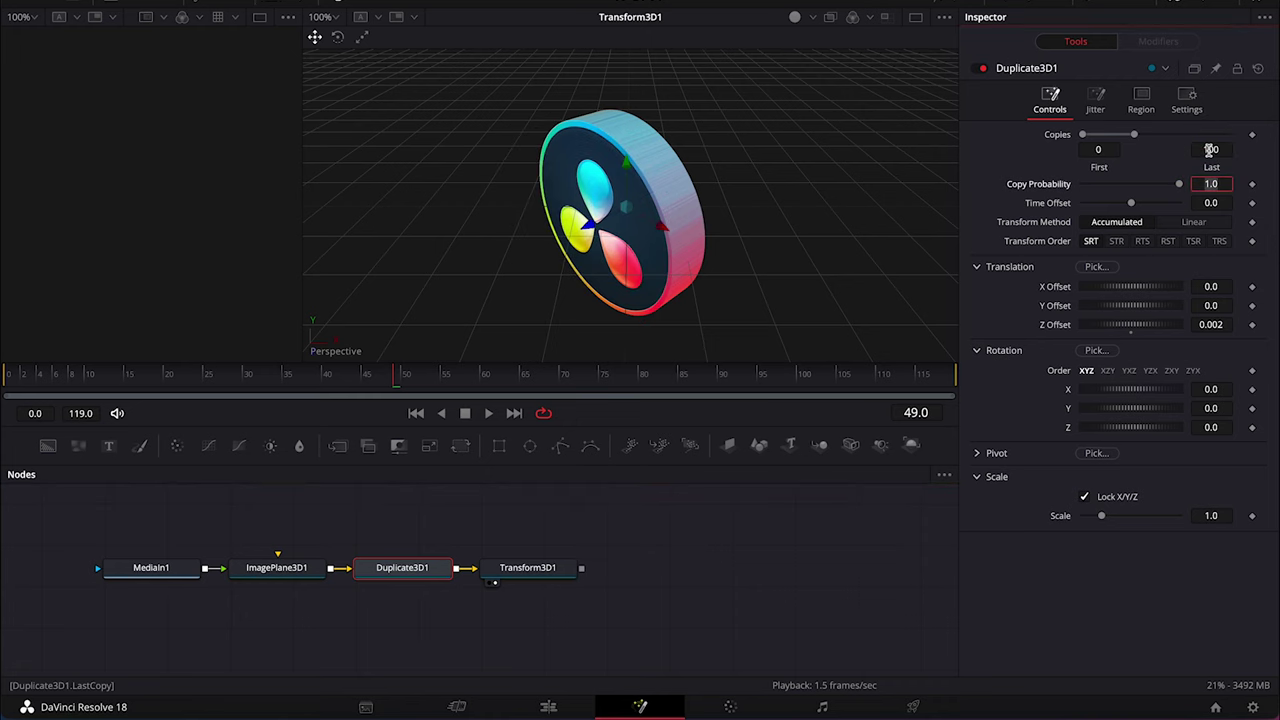
left_click_drag(751, 291, 690, 254)
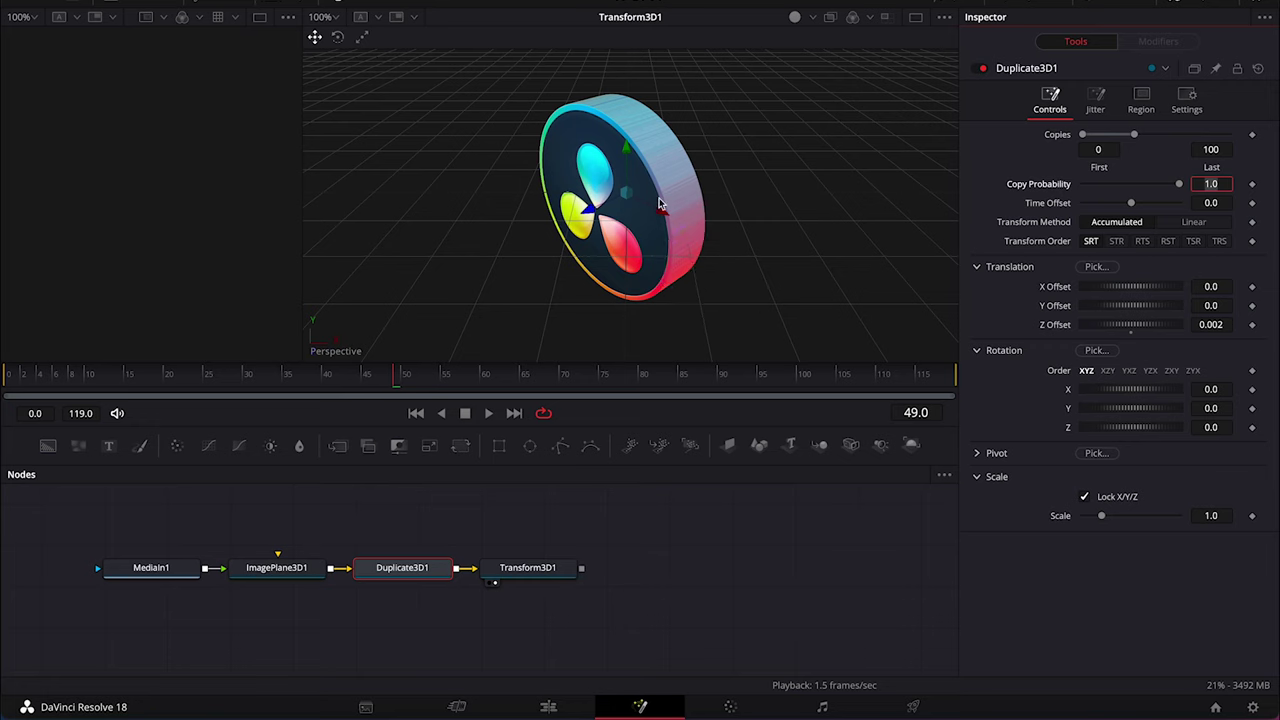
left_click(632, 498)
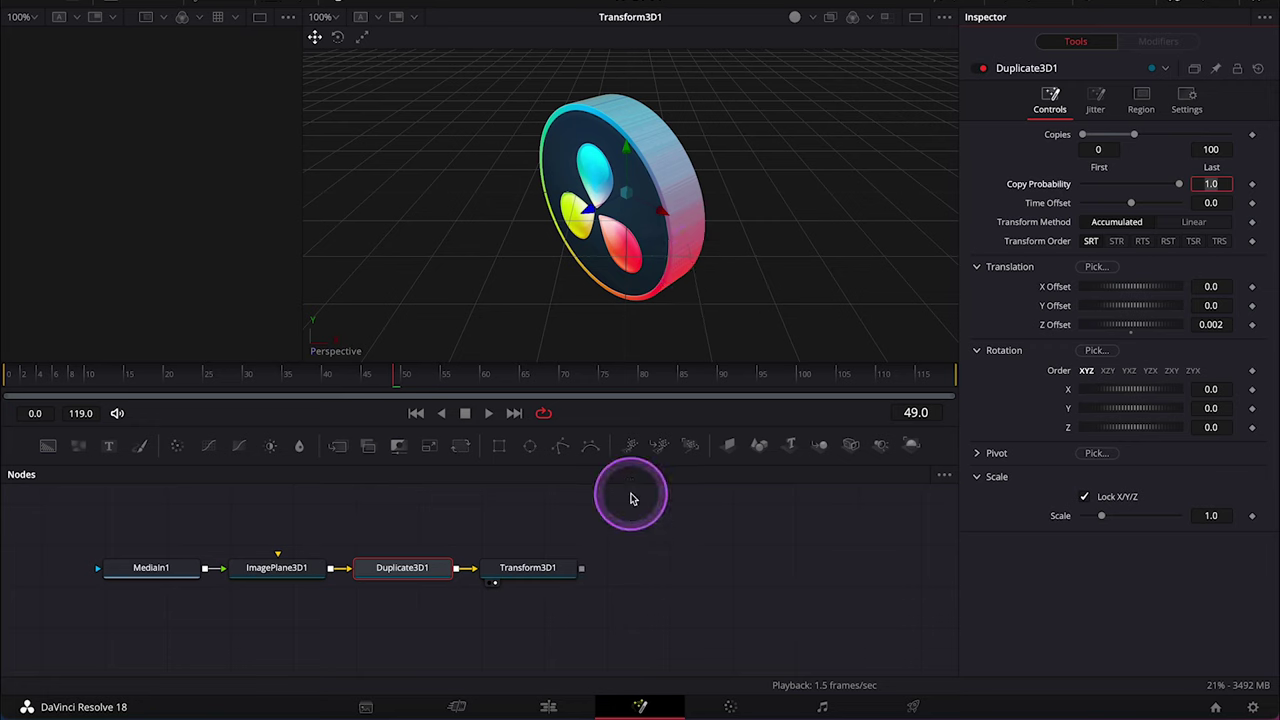
Add a Media Out node after Transform3D1 and move it further right.
left_click(651, 249)
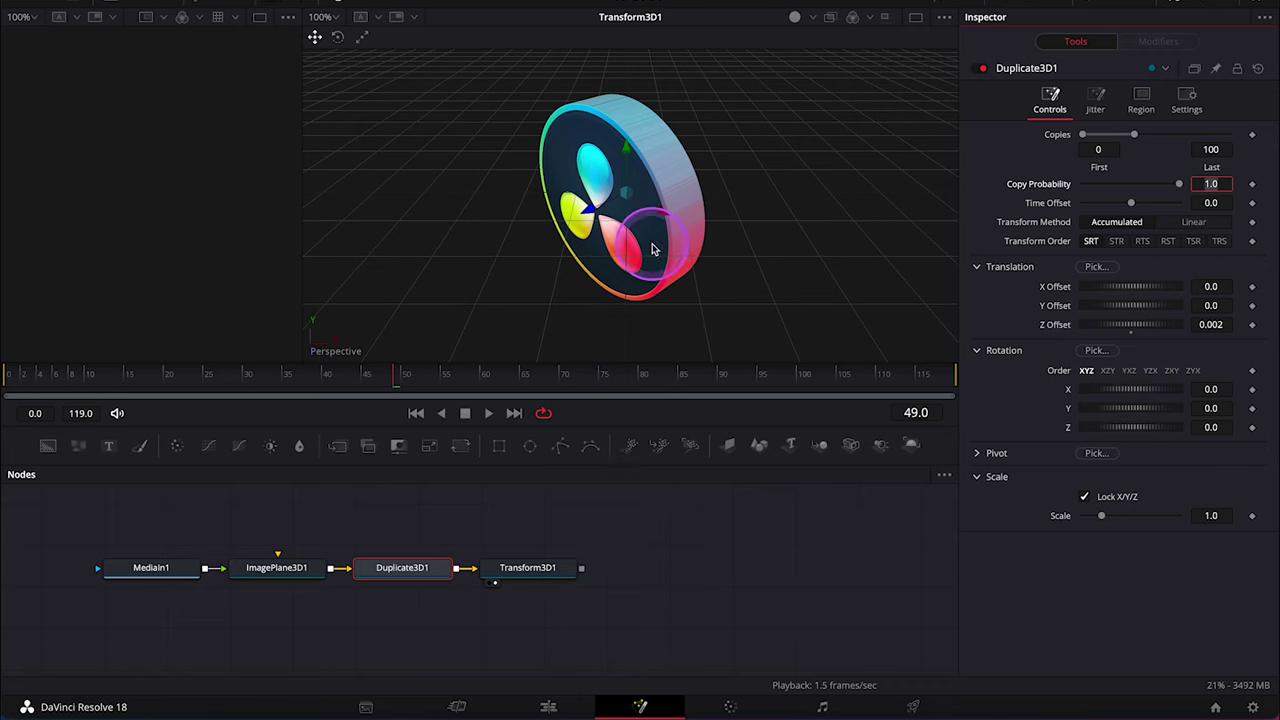
left_click(651, 290)
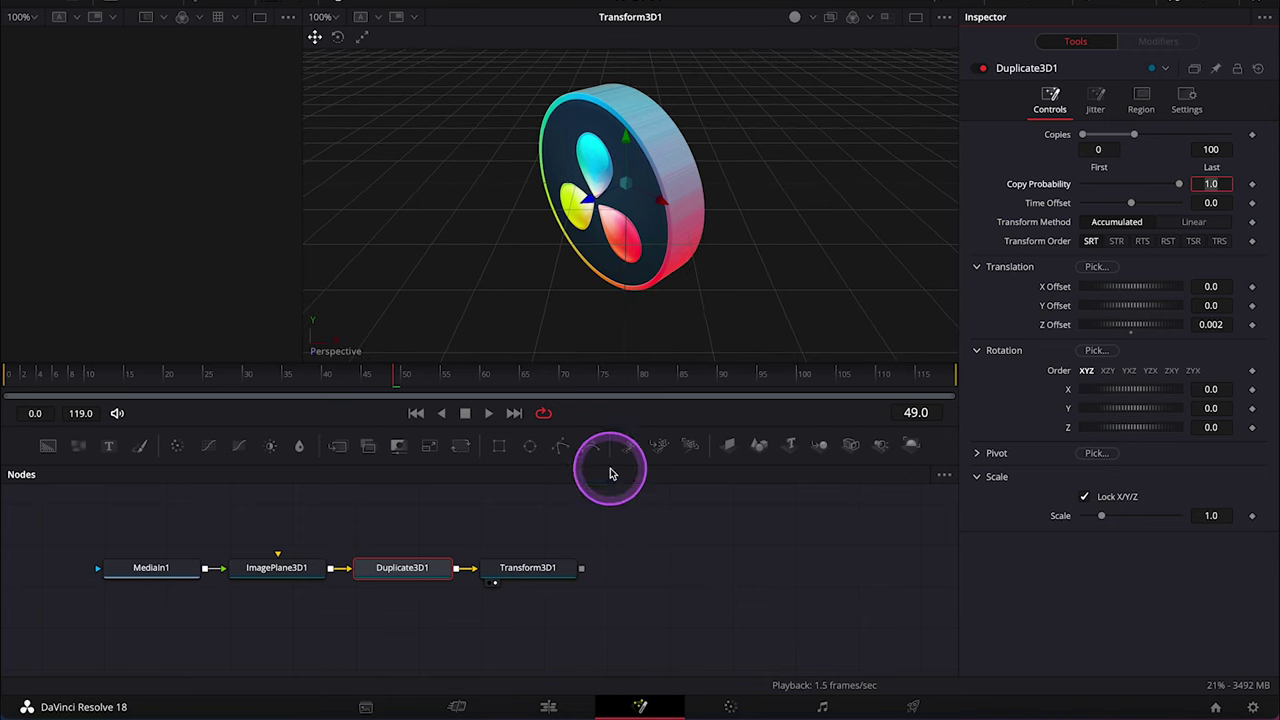
left_click(545, 576)
key("shift+space")
type("mediaout")
left_click(608, 452)
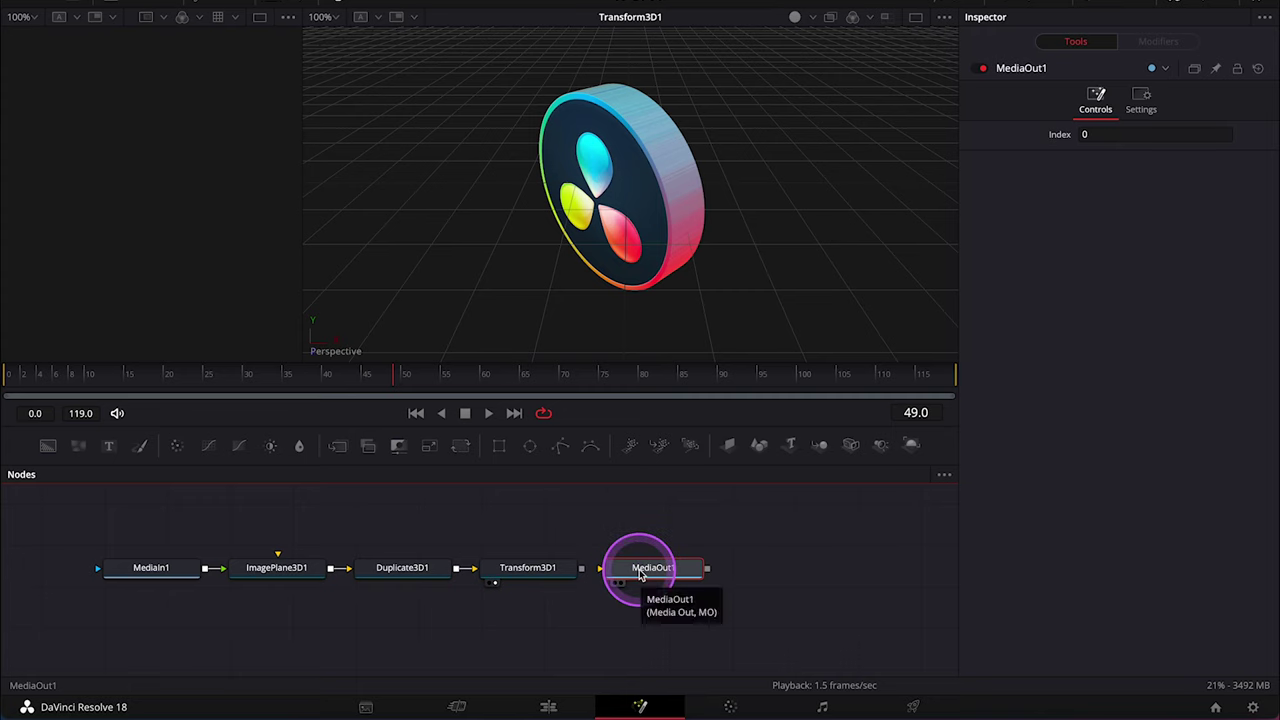
left_click_drag(641, 575, 753, 577)
Insert a Renderer 3D node before MediaOut1 and view the MediaOut1 output.
left_click(548, 575)
key("shift+space")
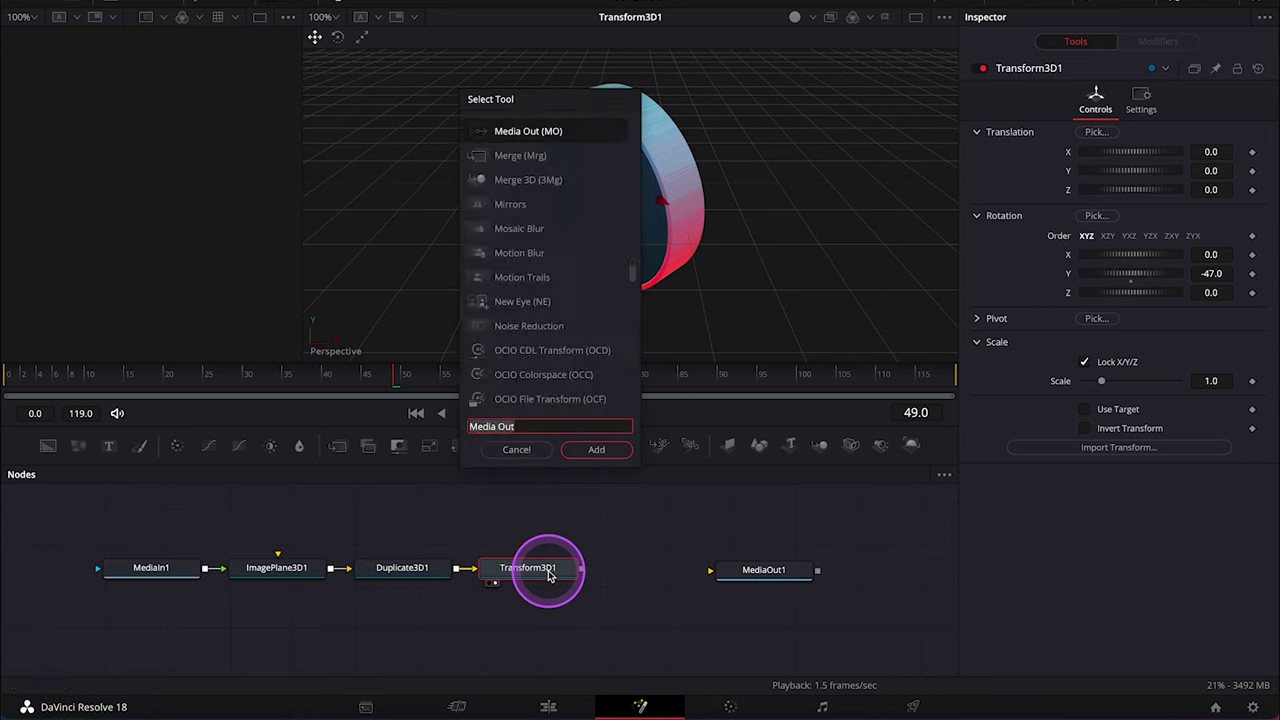
type("rende")
left_click(600, 449)
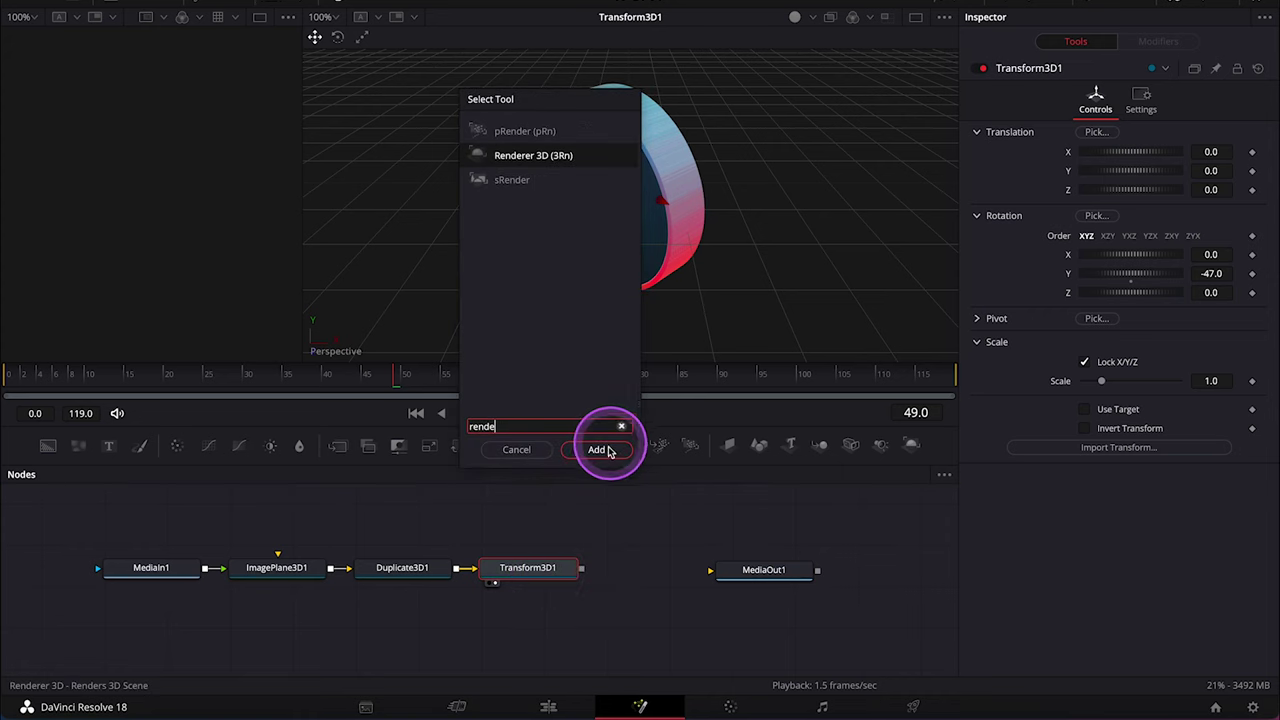
left_click(762, 572)
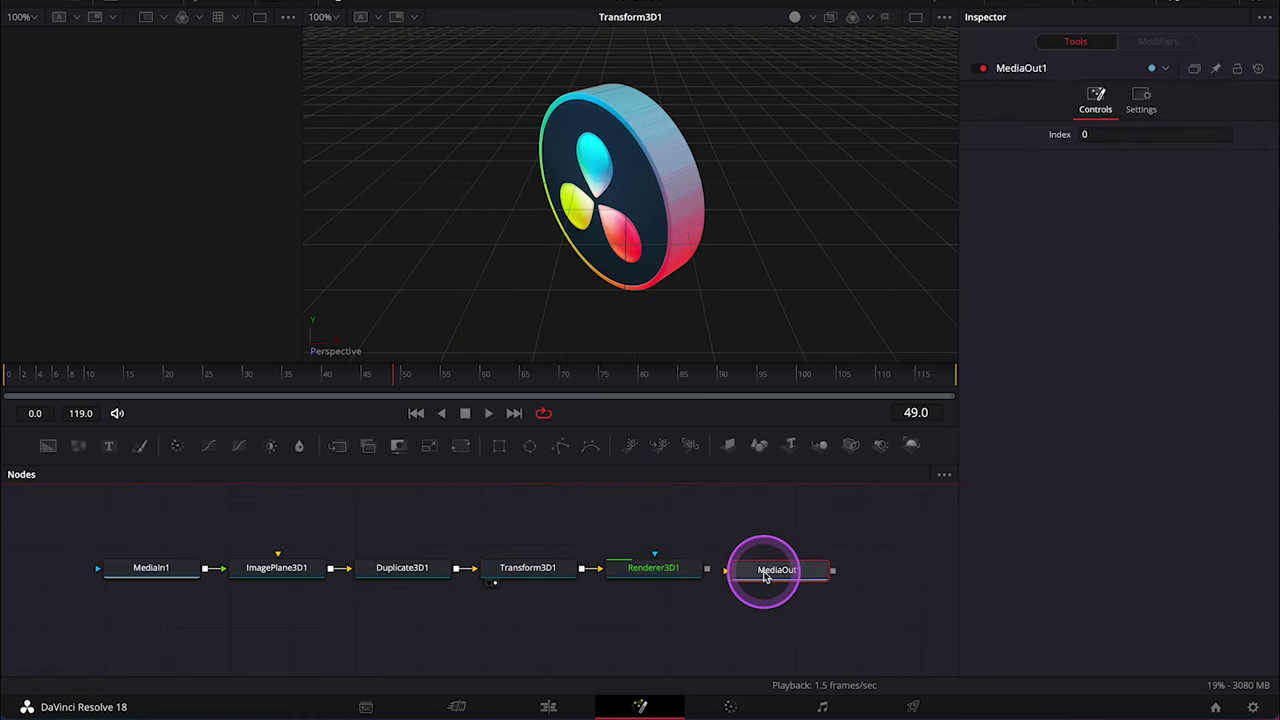
mouse_move(762, 572)
left_mouse_down()
mouse_move(779, 571)
mouse_move(760, 569)
mouse_move(766, 589)
left_mouse_up()
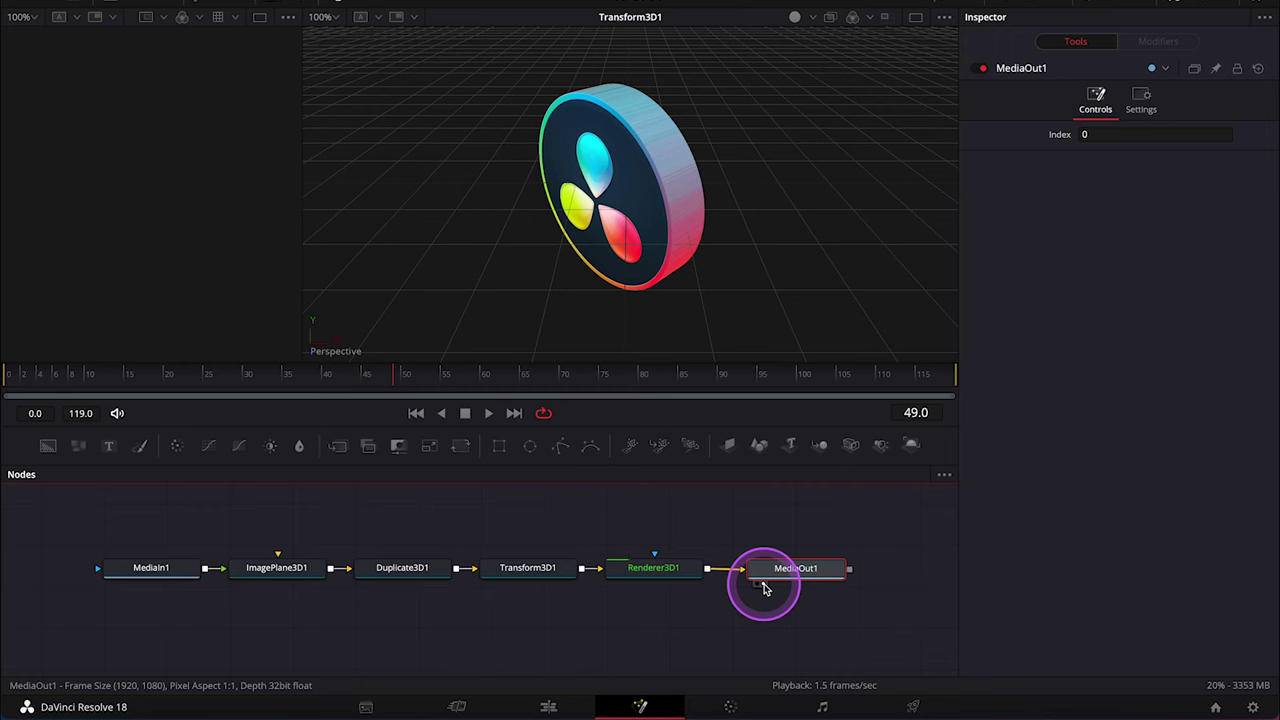
left_click(761, 588)
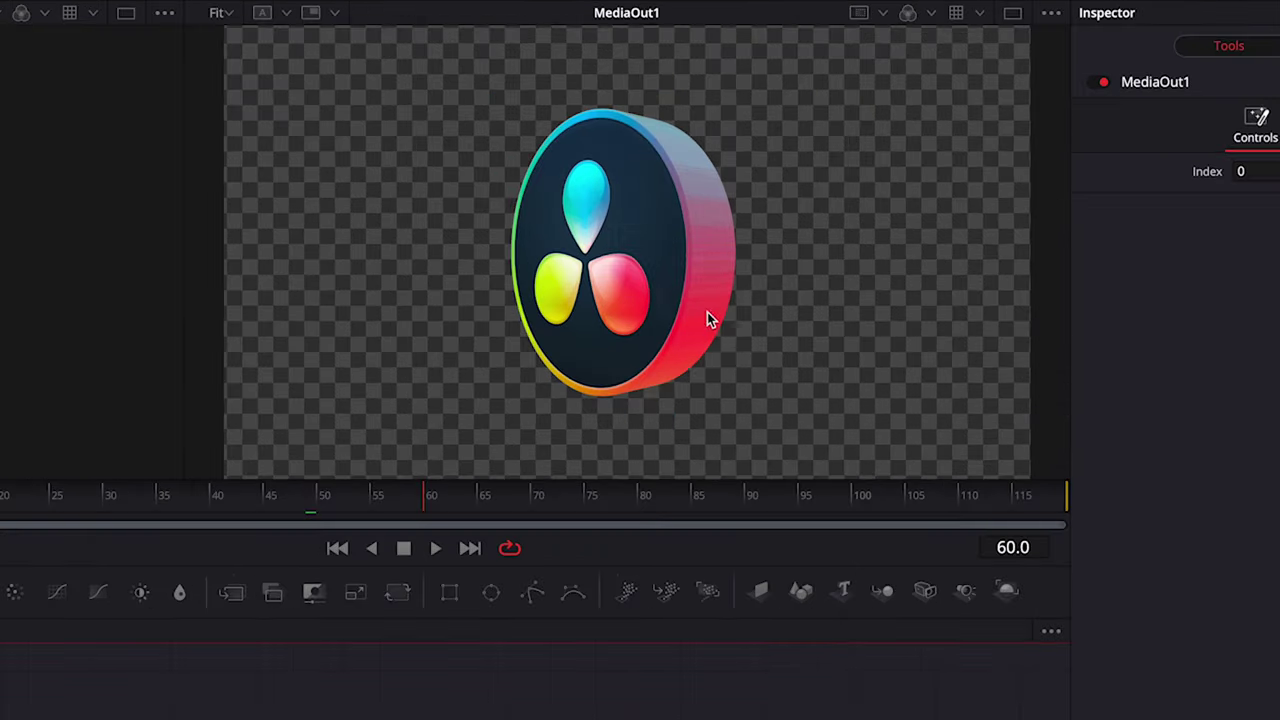
left_click_drag(694, 320, 684, 281)
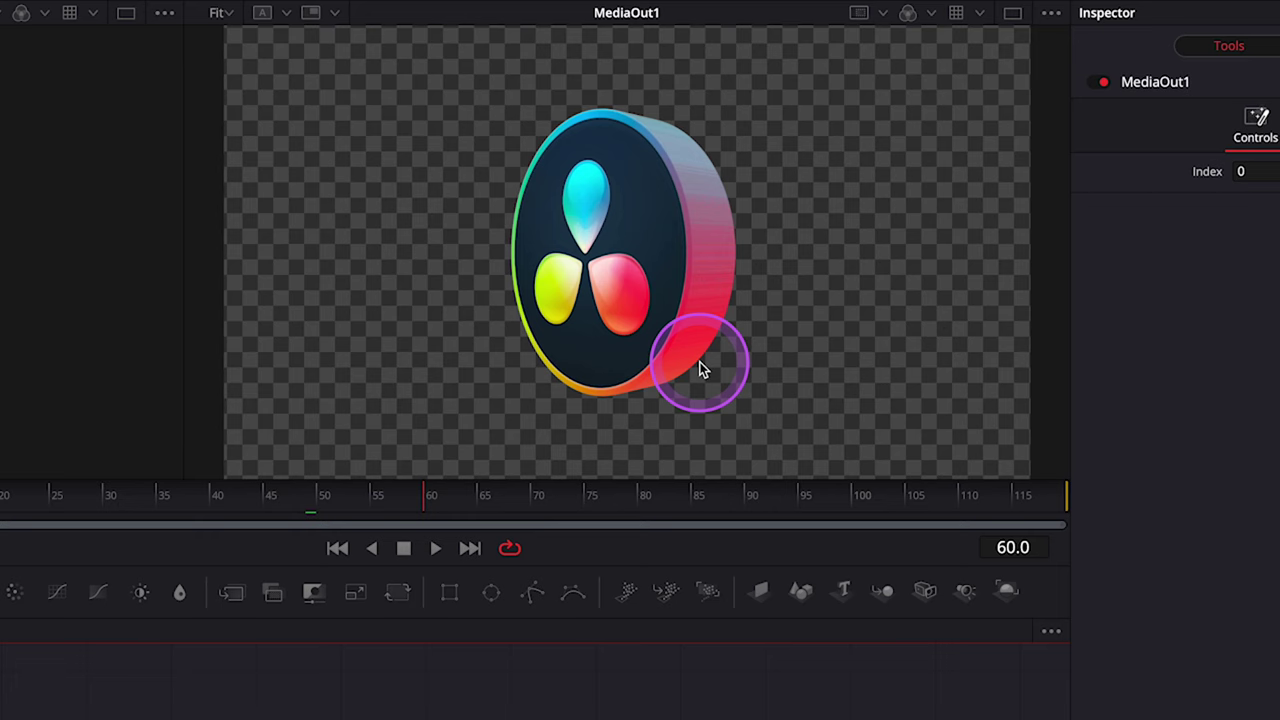
left_click_drag(699, 363, 679, 289)
Scale the disc to 0.67 and keyframe Transform3D1's Y rotation at 0 on frame 0.
left_click(487, 718)
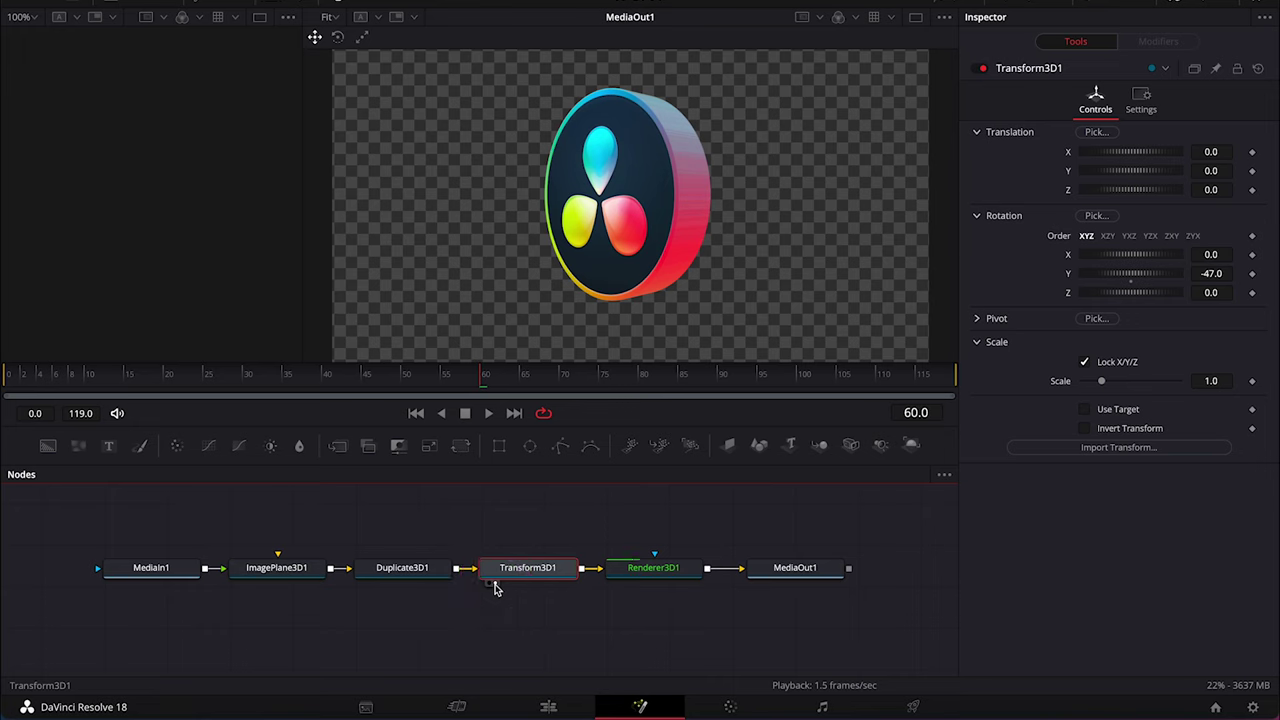
left_click_drag(648, 571, 594, 586)
left_click_drag(1100, 386, 1098, 385)
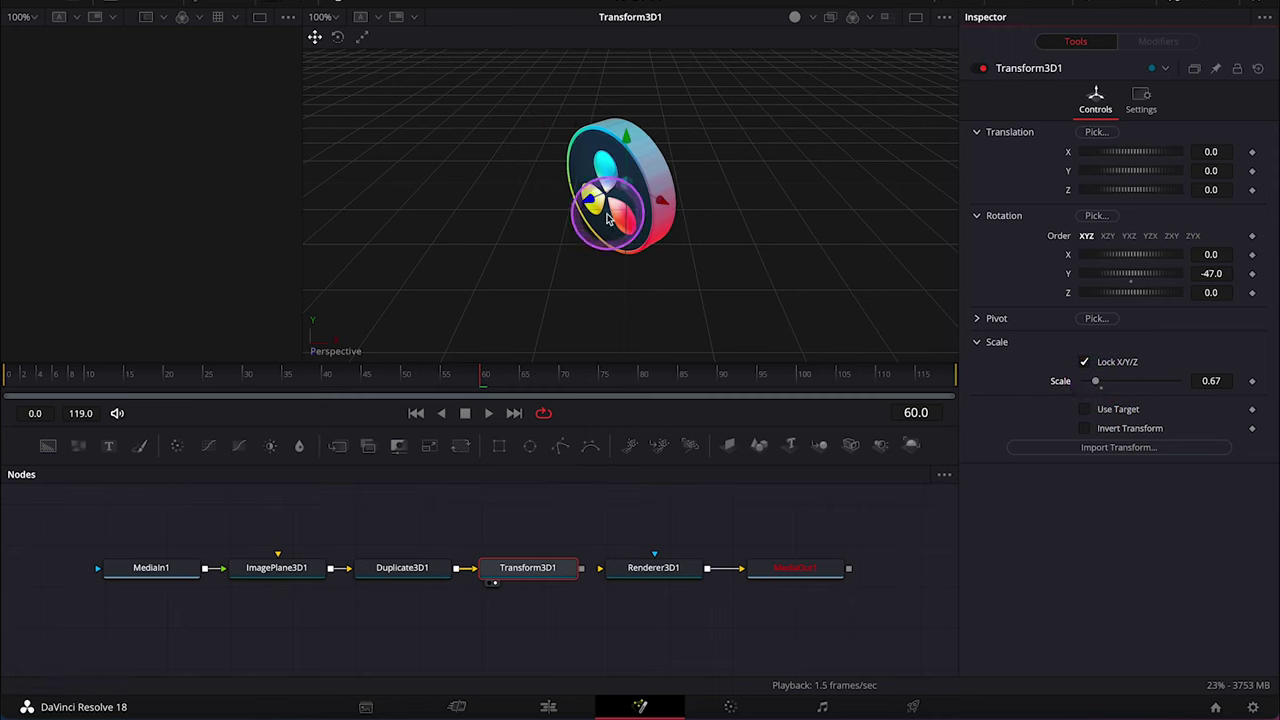
left_click(287, 378)
left_click_drag(287, 378, 6, 330)
left_click(879, 270)
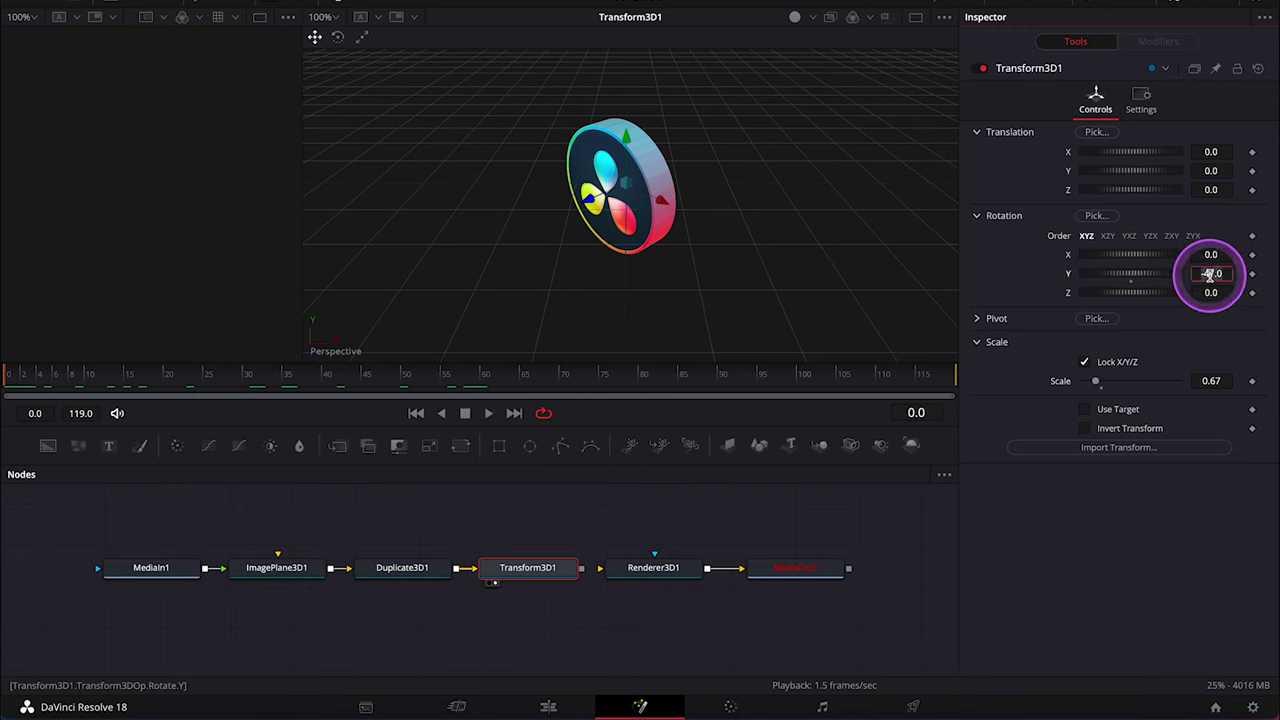
key("Tab")
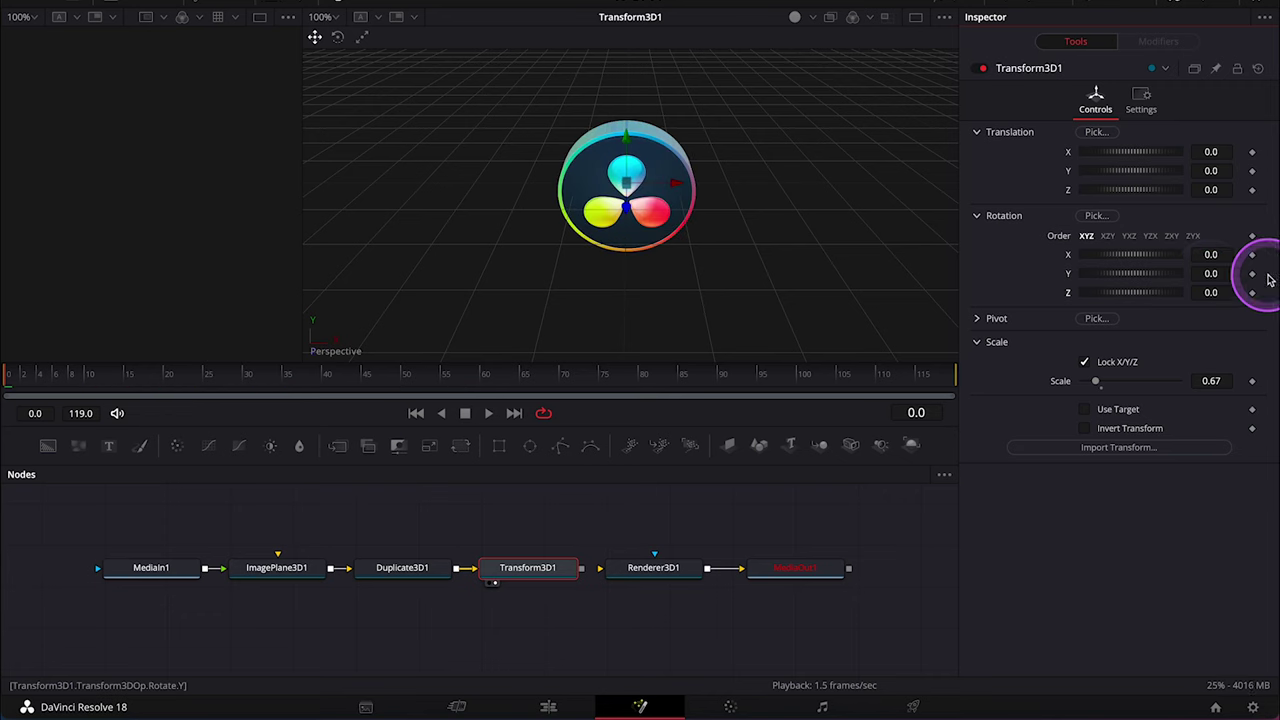
left_click(1253, 275)
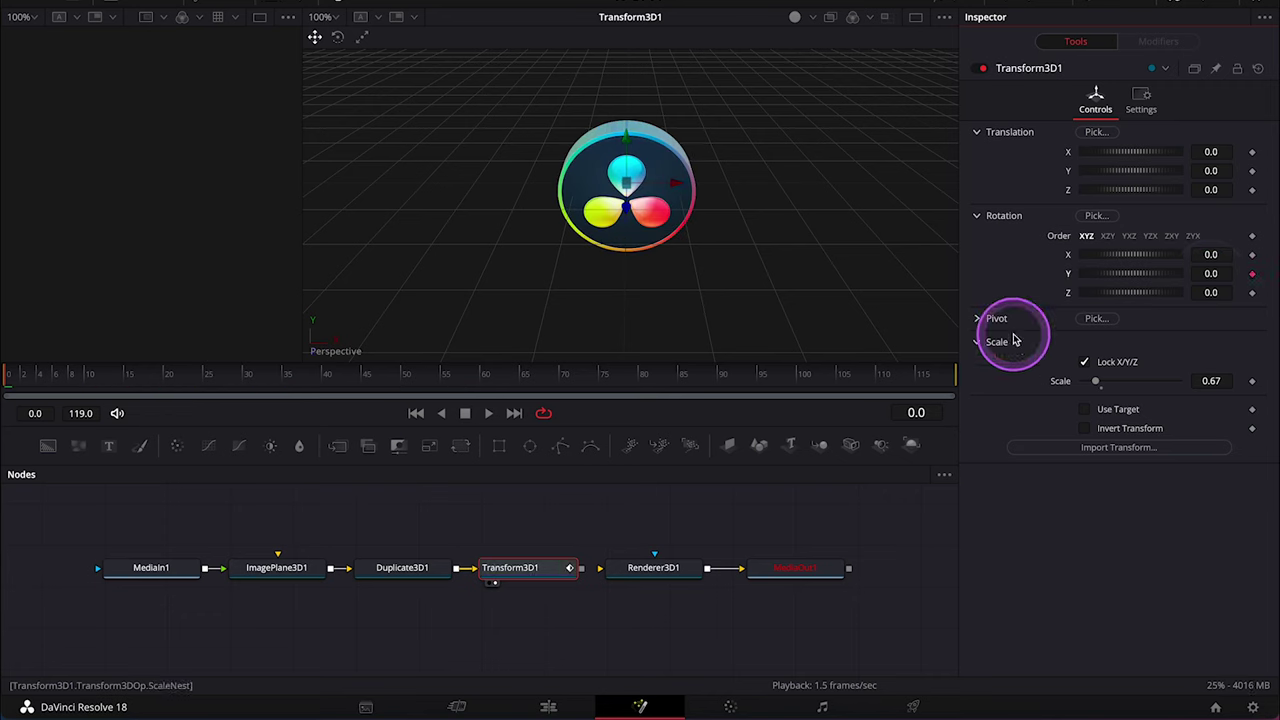
At frame 119 set Y rotation to 540, then play back the spin.
left_click_drag(737, 374, 994, 400)
left_click(1220, 273)
type("540")
key("Tab")
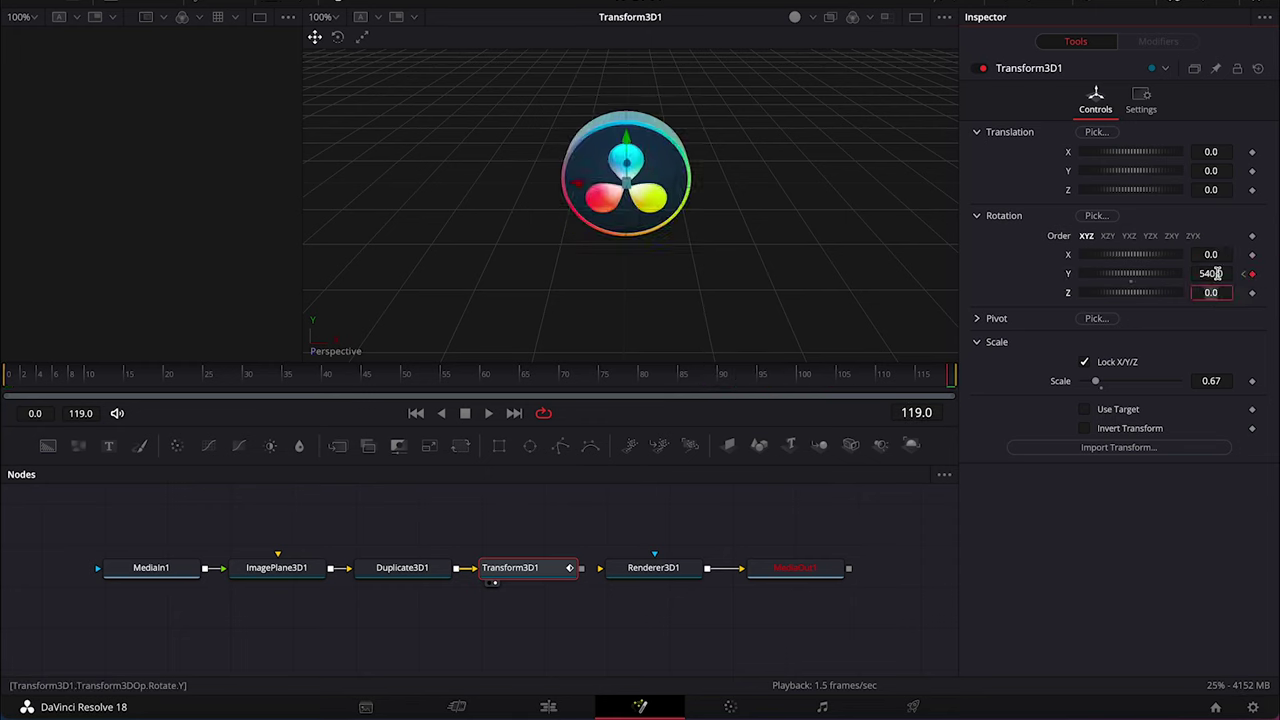
left_click(143, 517)
key("space")
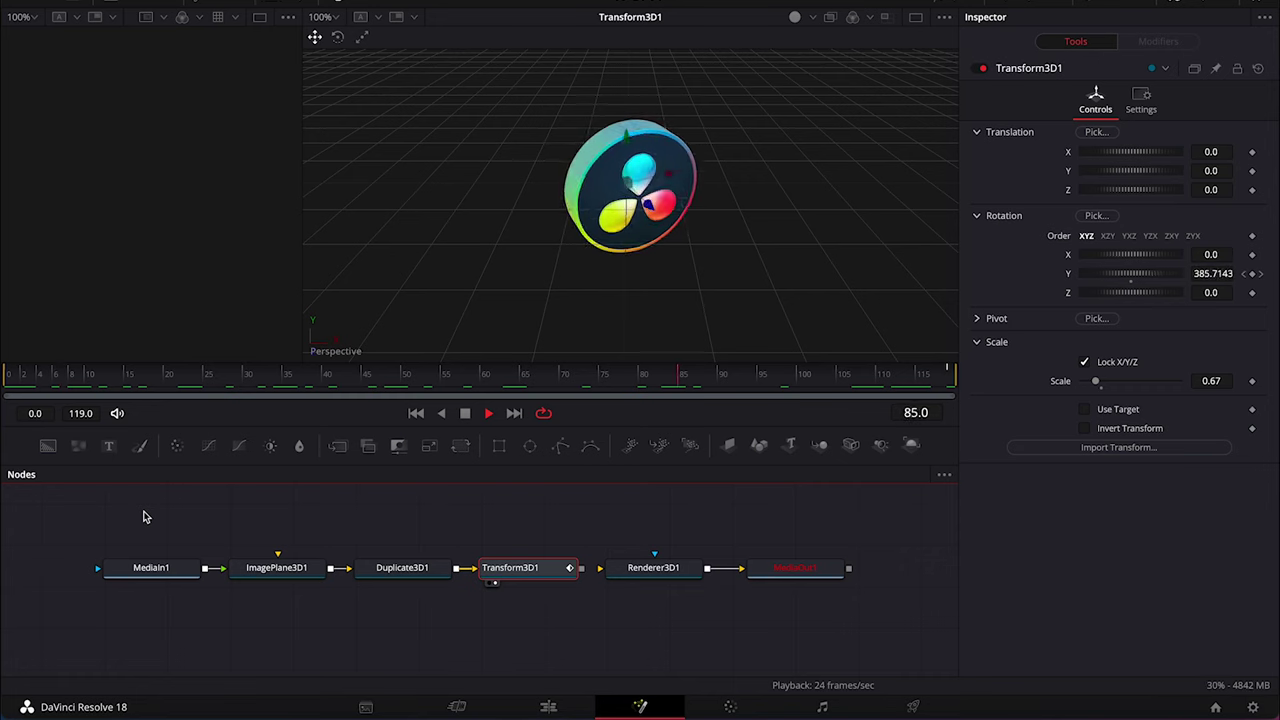
key("space")
left_click(432, 473)
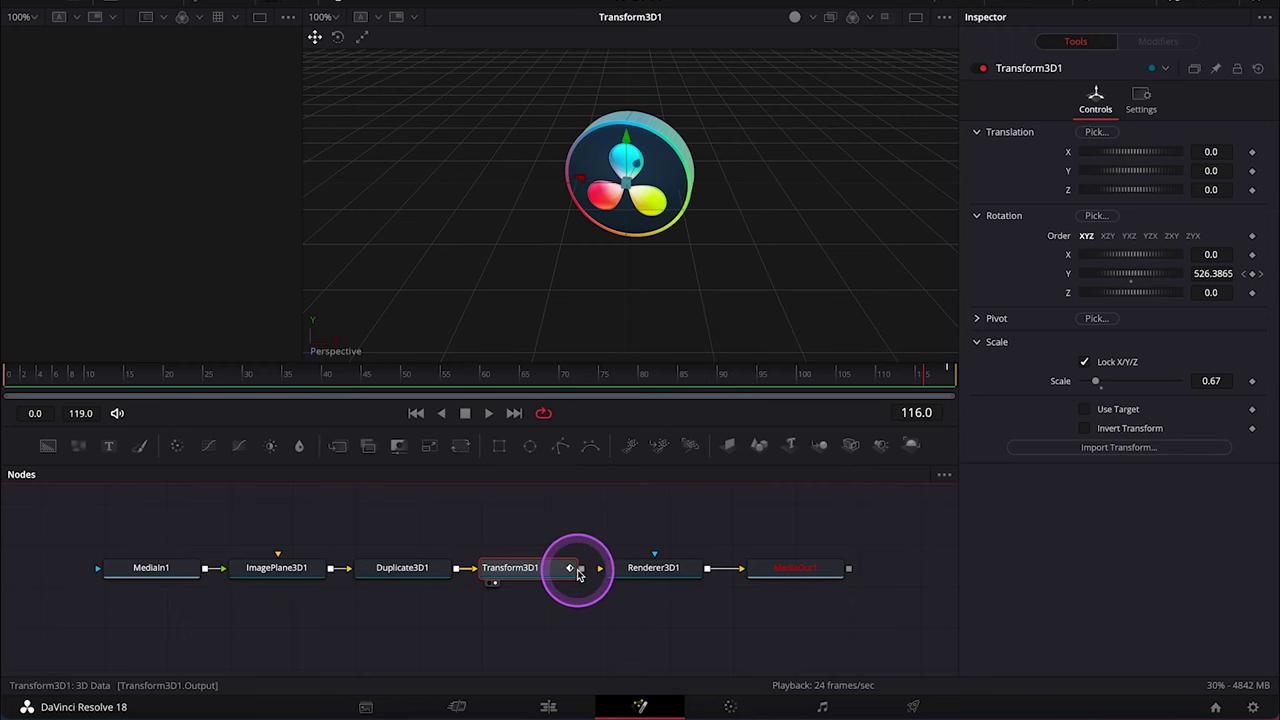
Connect Transform3D1 into Renderer3D1, switch it to OpenGL Renderer, and preview playback.
left_click_drag(578, 574, 619, 572)
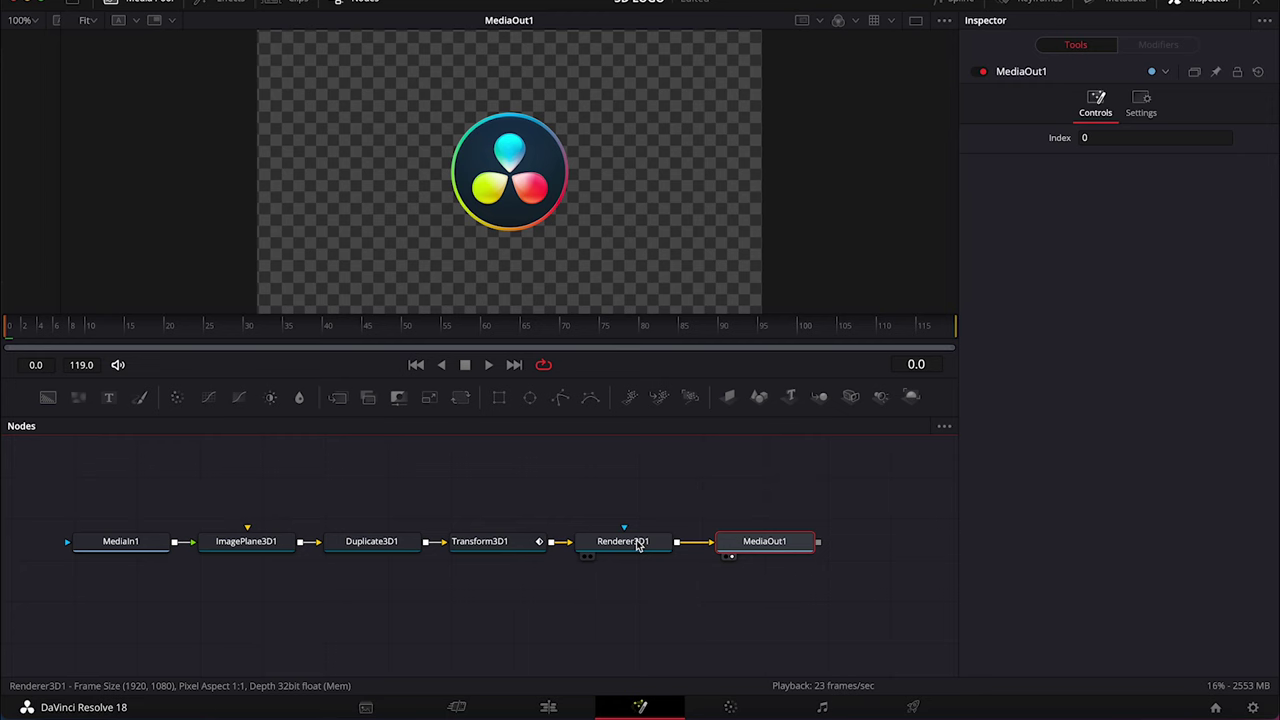
left_click(637, 545)
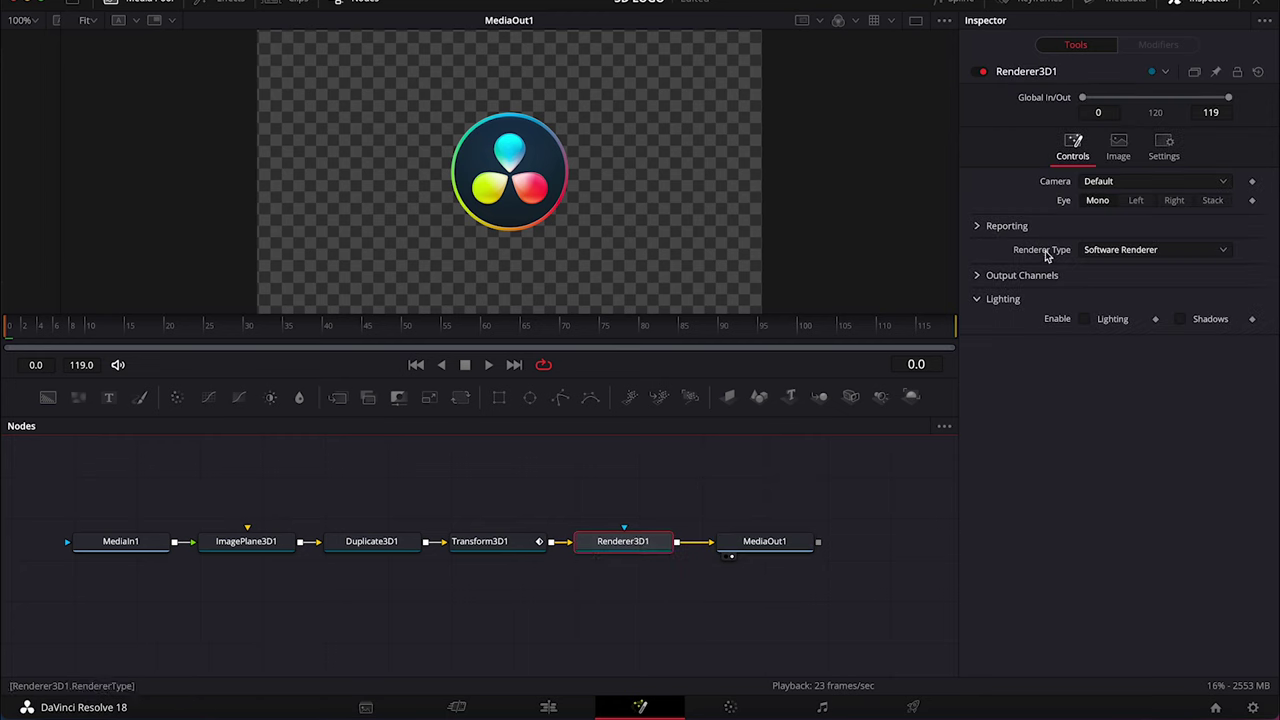
left_click(1112, 252)
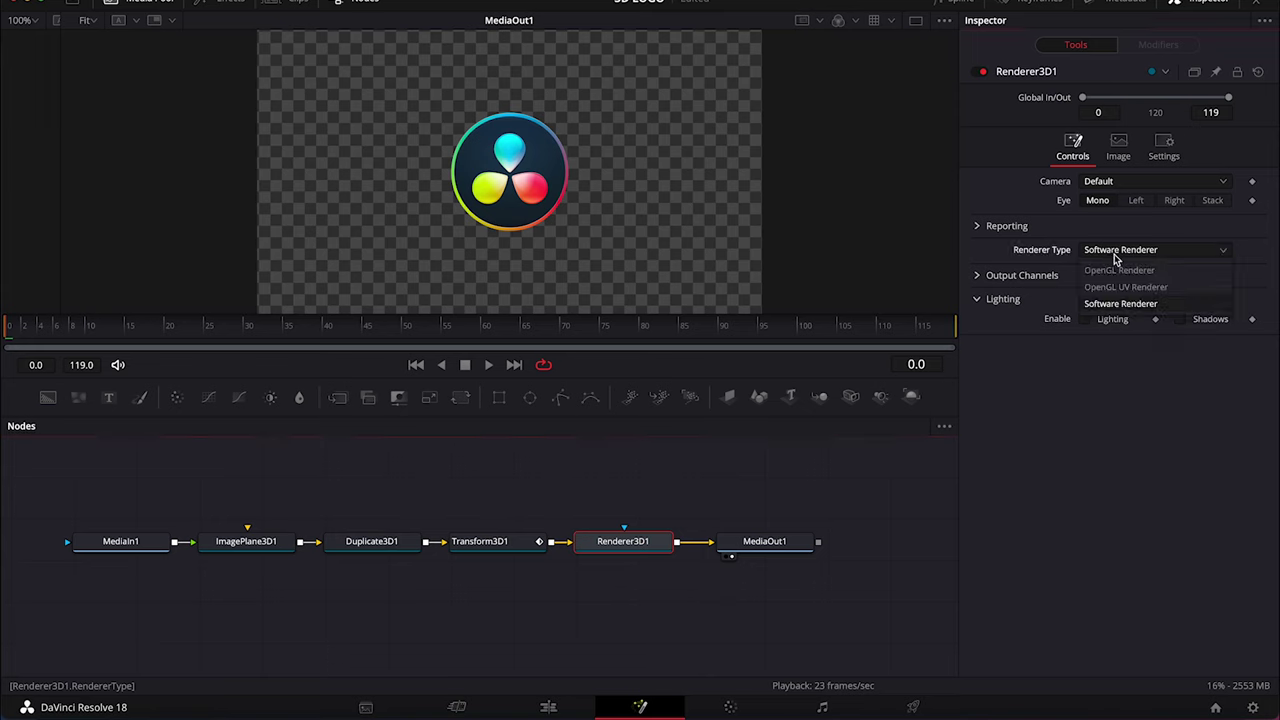
left_click(1129, 277)
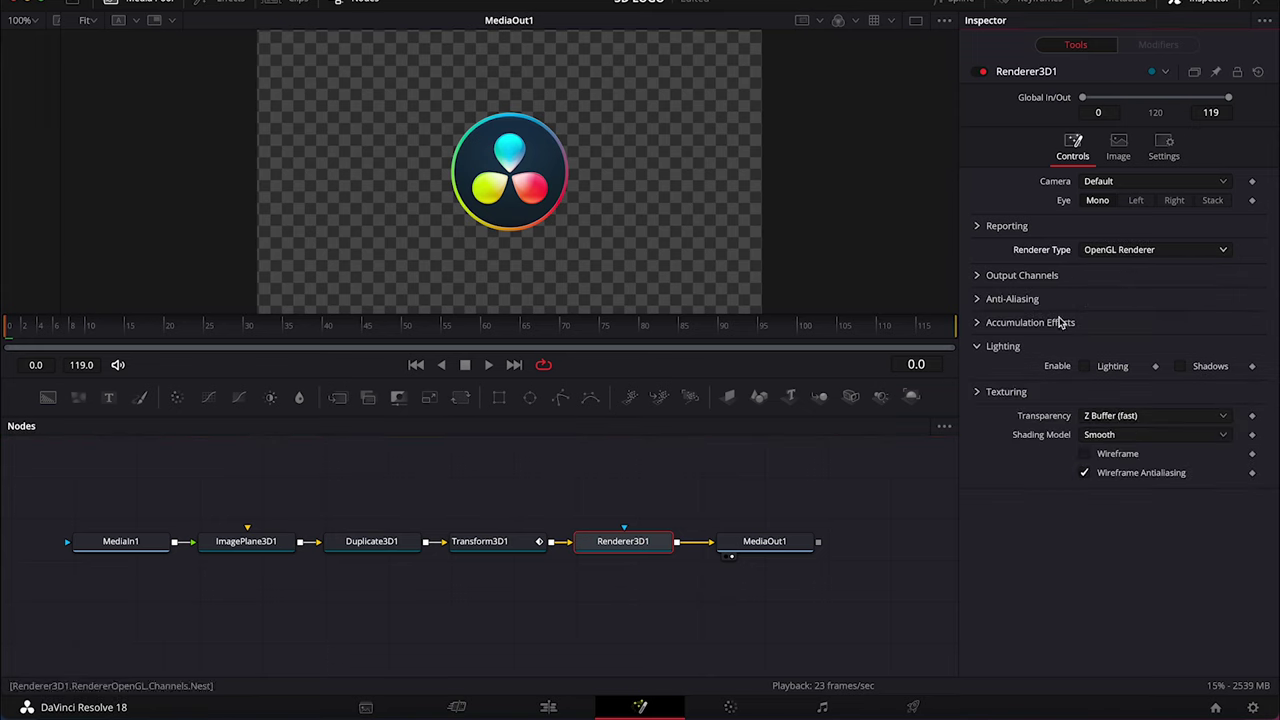
key("space")
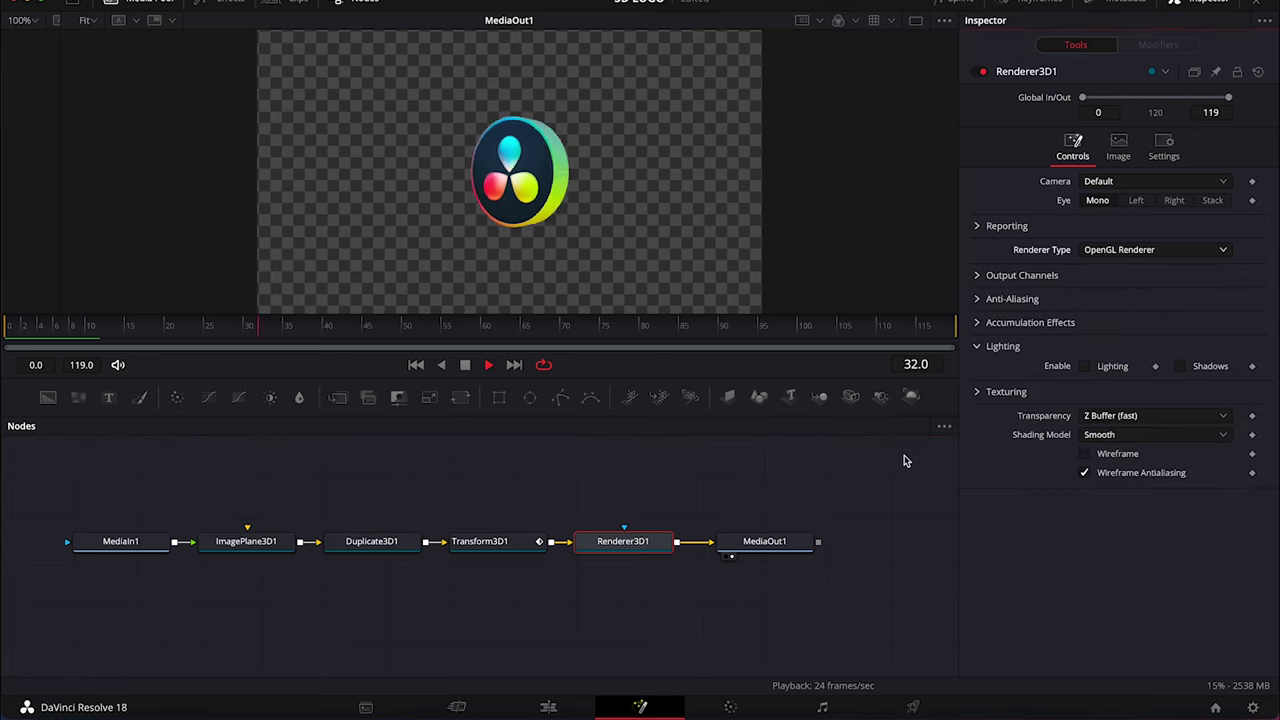
key("space")
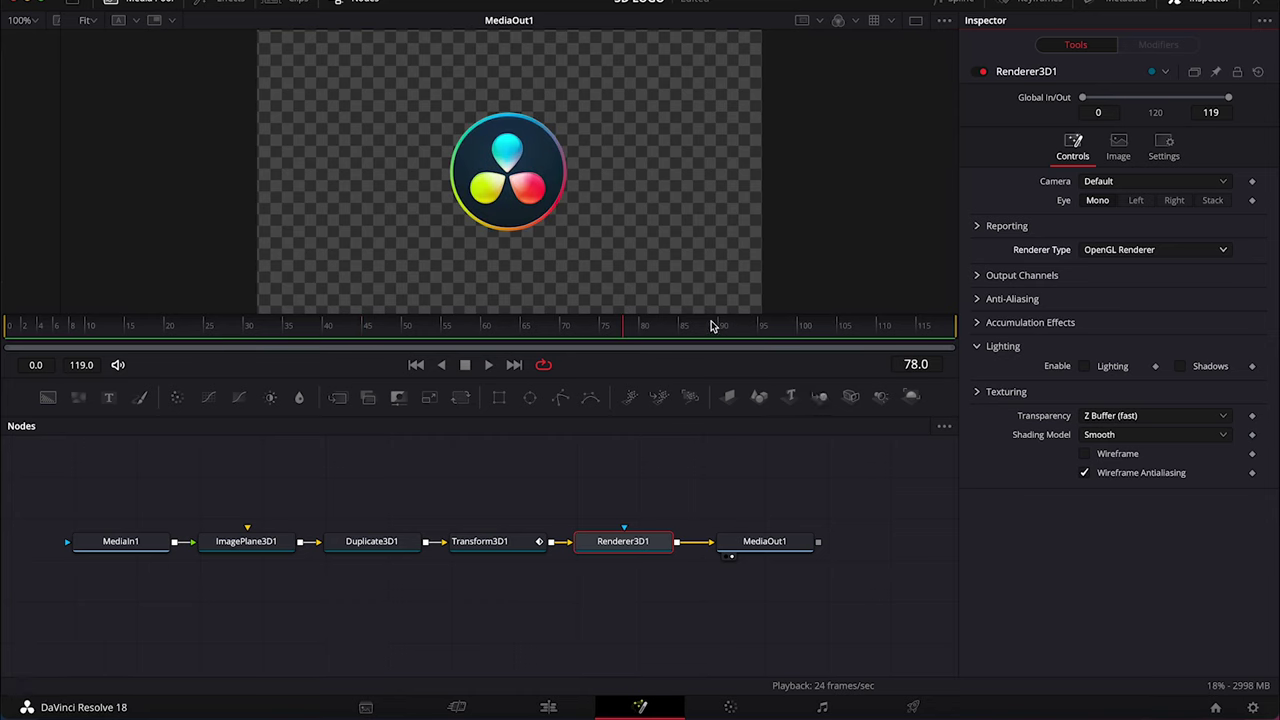
On the Edit page, raise the Fusion Composition to V2 and add Four Color Gradient on V1.
left_click(550, 707)
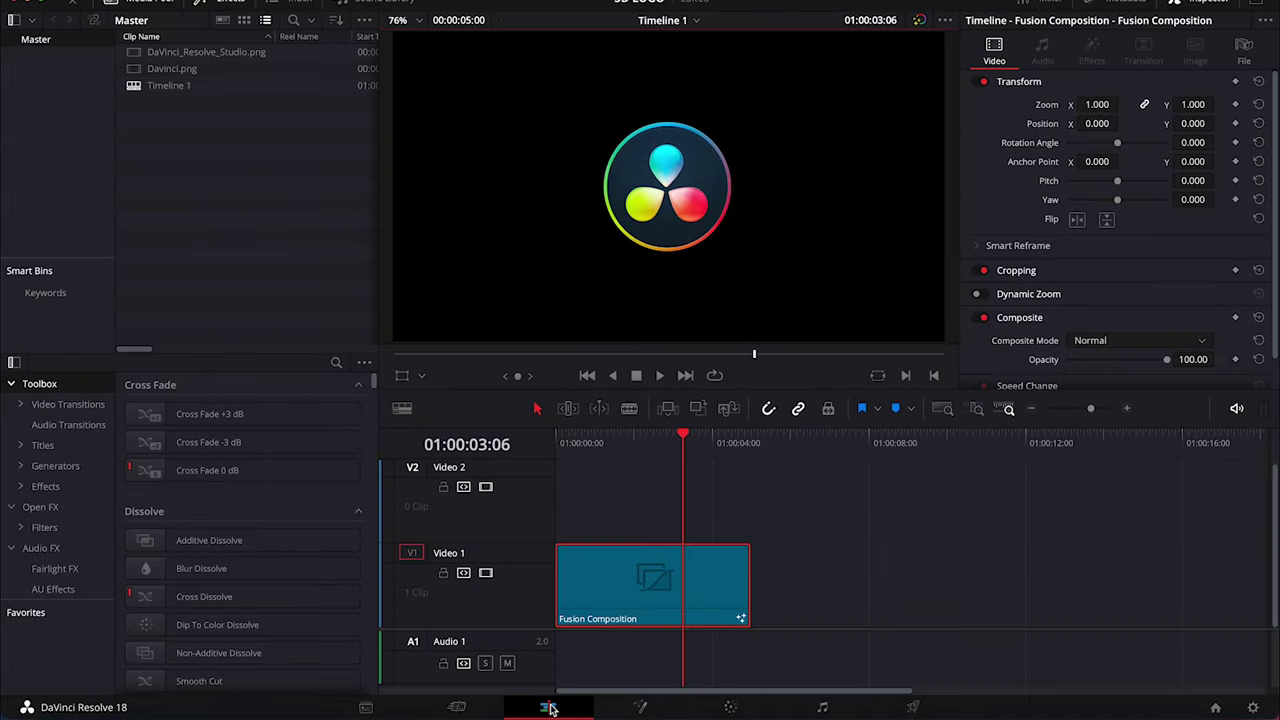
left_click_drag(651, 588, 648, 540)
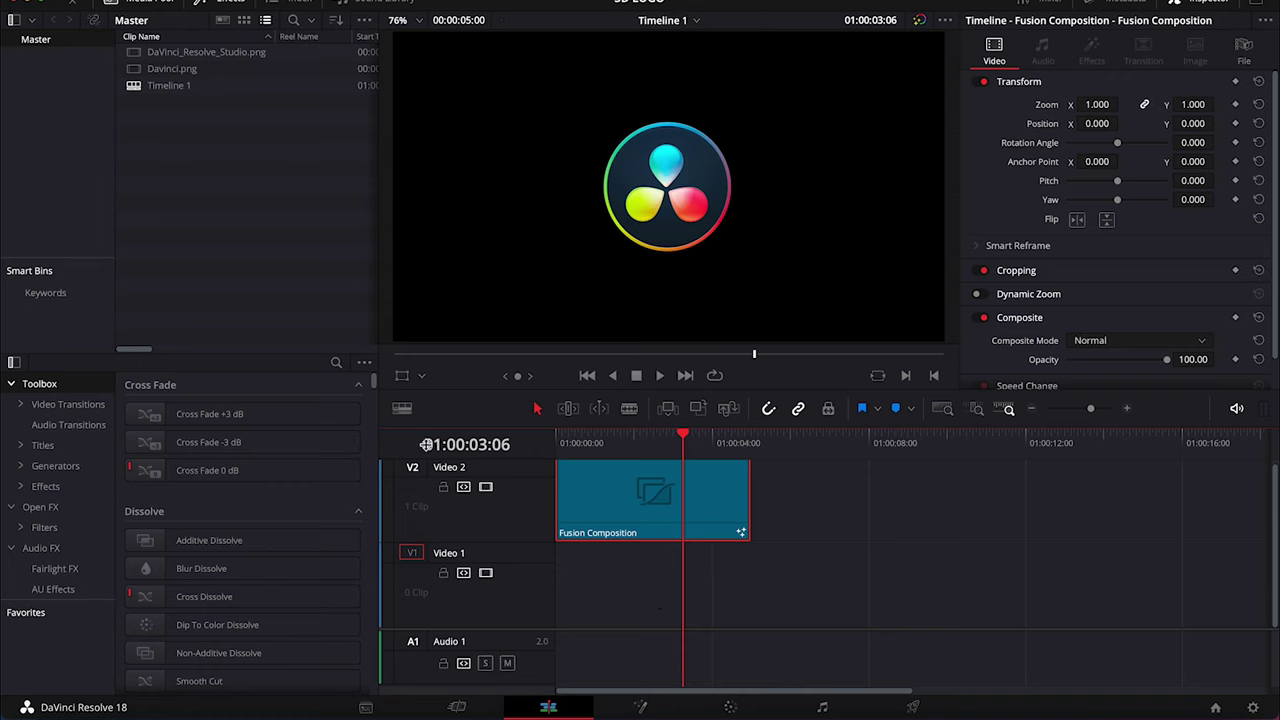
left_click(56, 466)
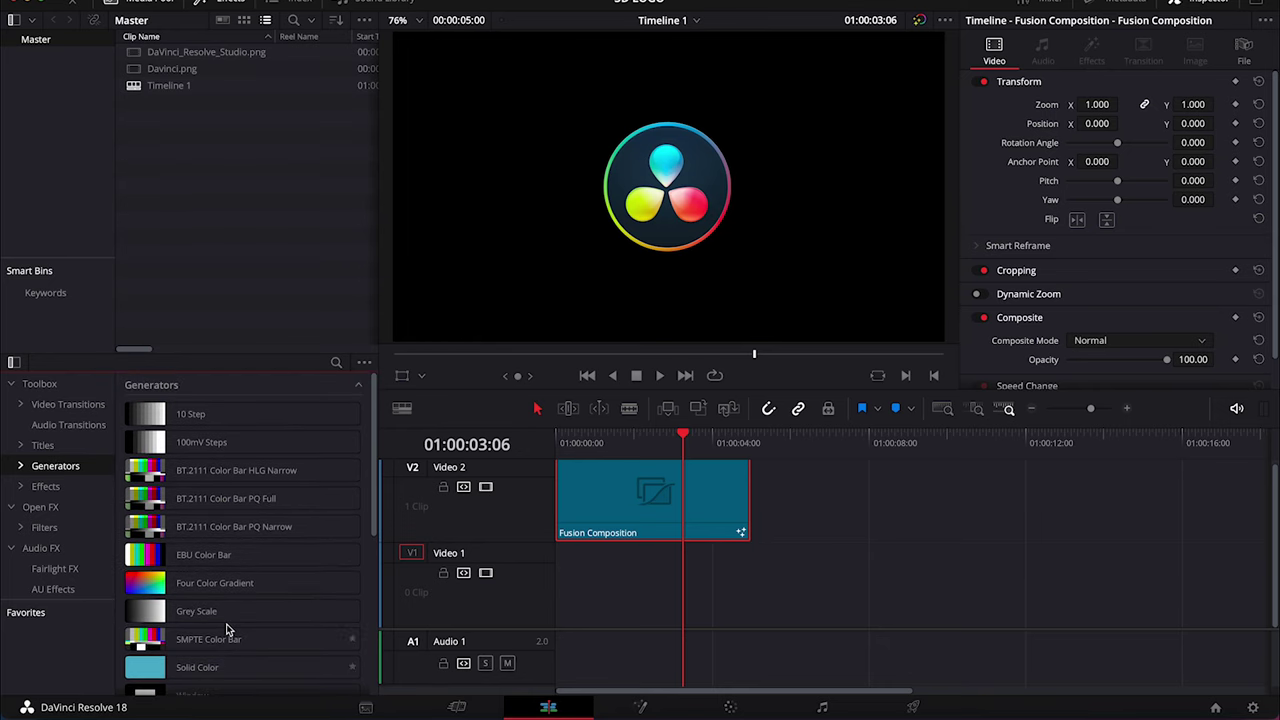
left_click(337, 364)
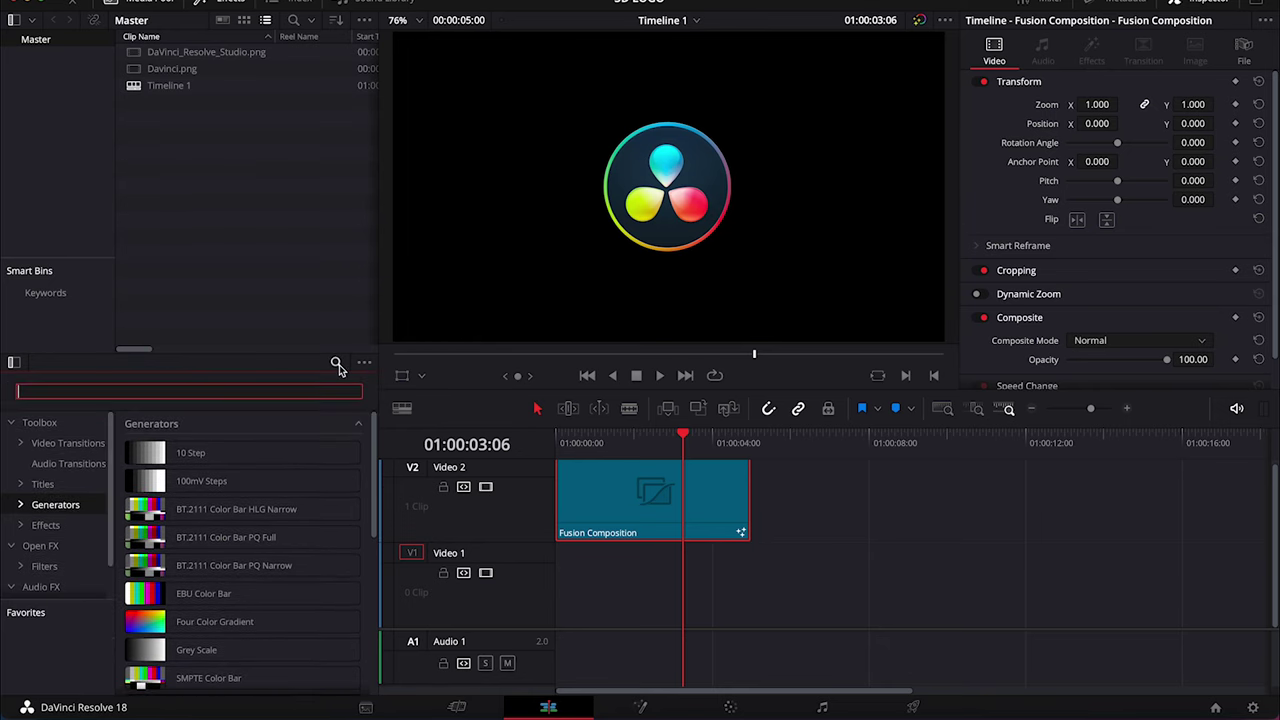
type("four")
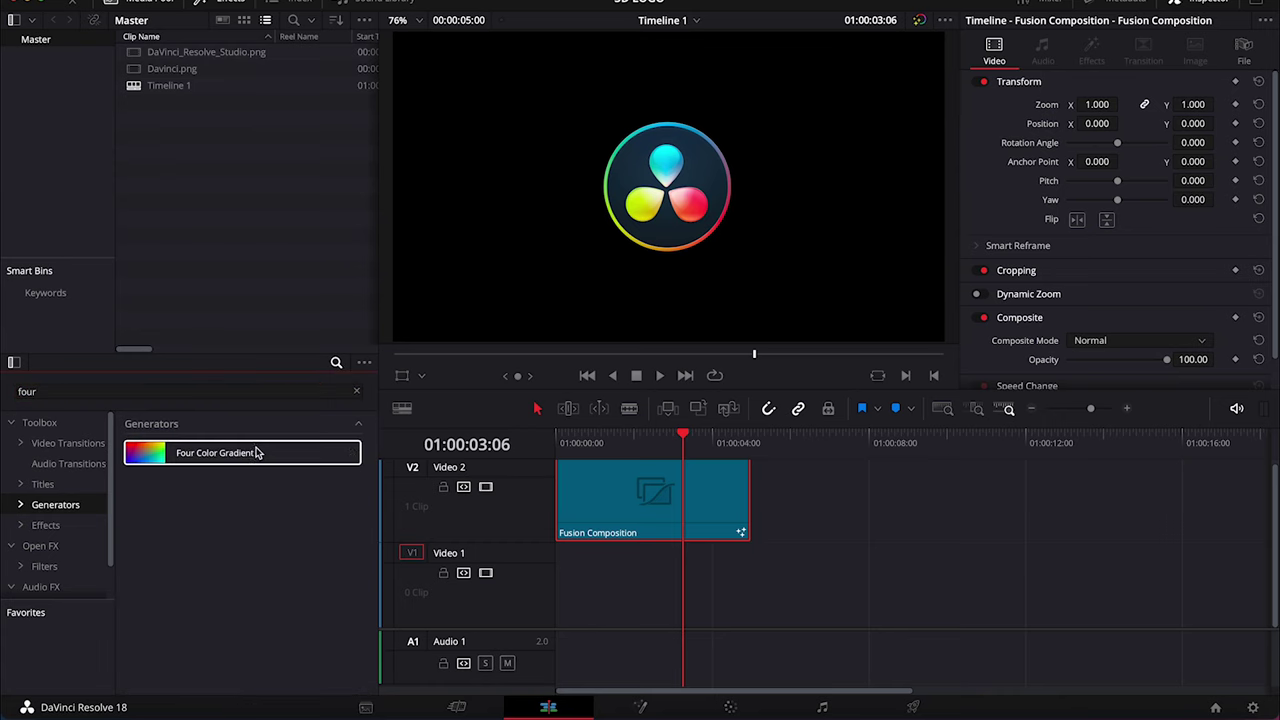
left_click_drag(318, 458, 701, 587)
Set the gradient's upper-left corner to pink and upper-right to cyan, sampled from the logo.
left_click(678, 585)
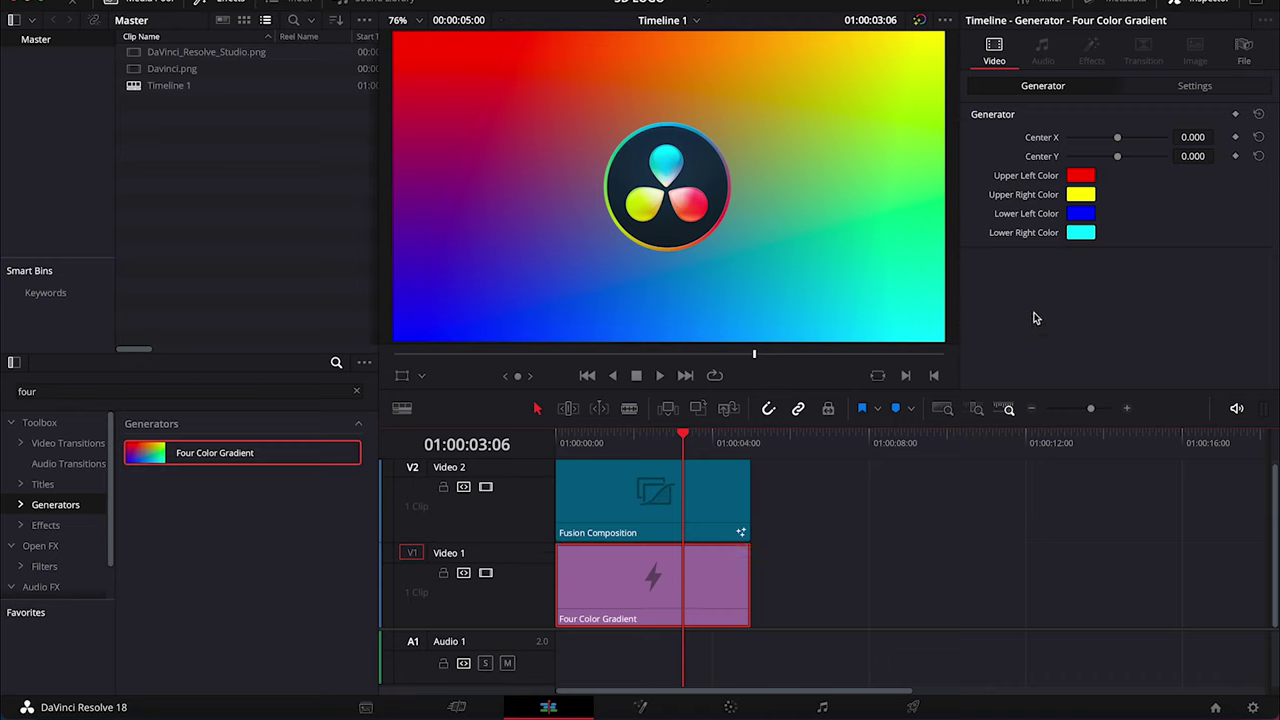
left_click(1081, 176)
left_click(662, 524)
left_click(686, 205)
left_click(756, 556)
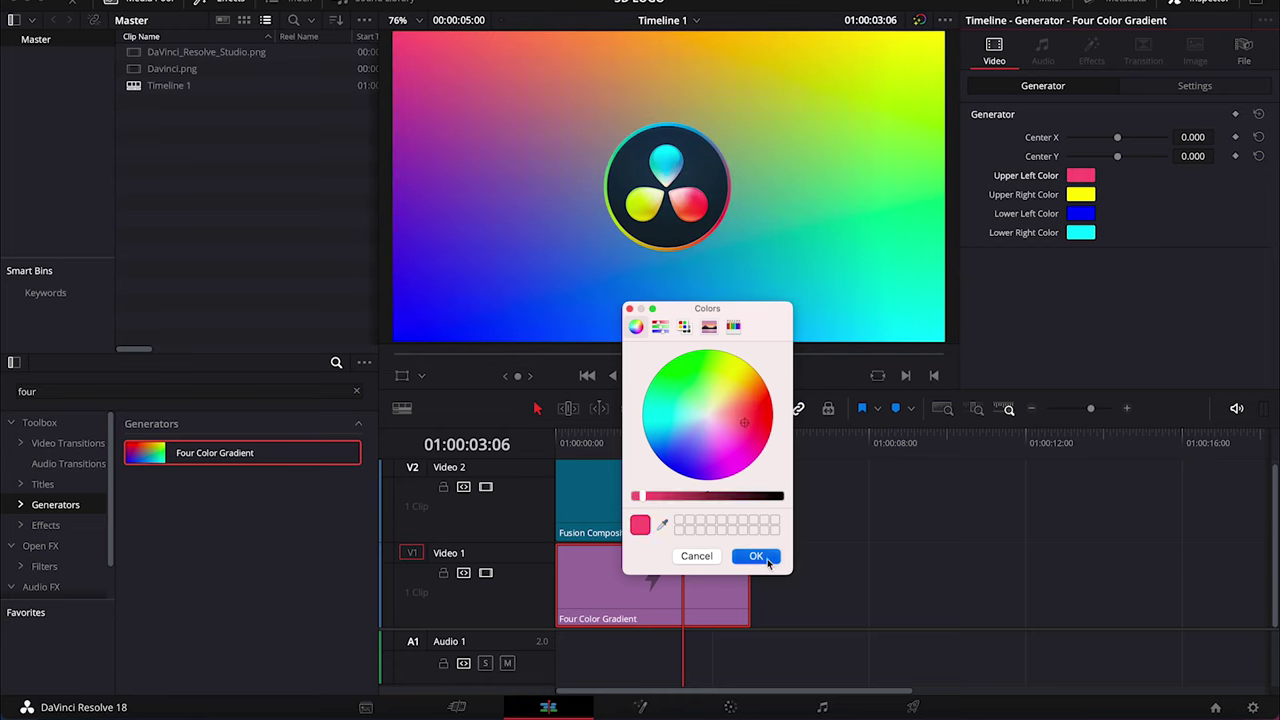
left_click(1081, 194)
left_click(662, 524)
left_click(666, 166)
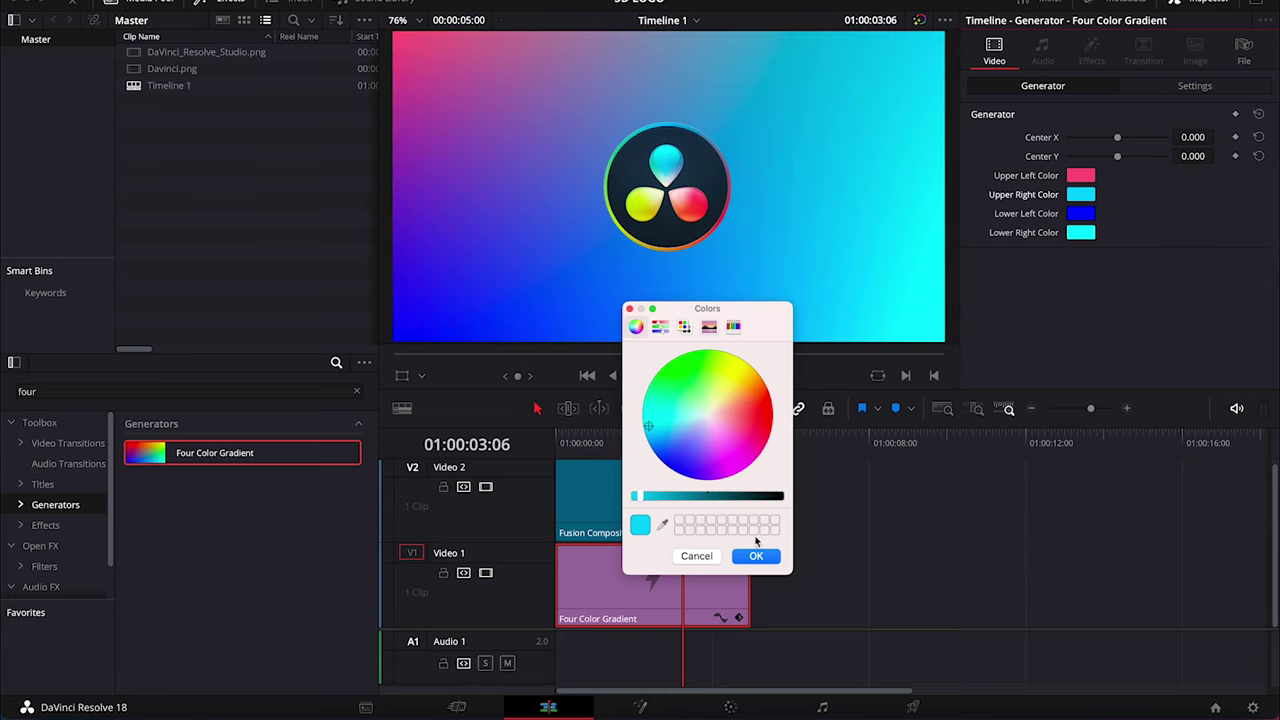
left_click(756, 556)
Set the lower-left corner to the logo's yellow and lower-right to a dark tone from the logo.
left_click(1081, 213)
left_click(662, 524)
left_click(640, 205)
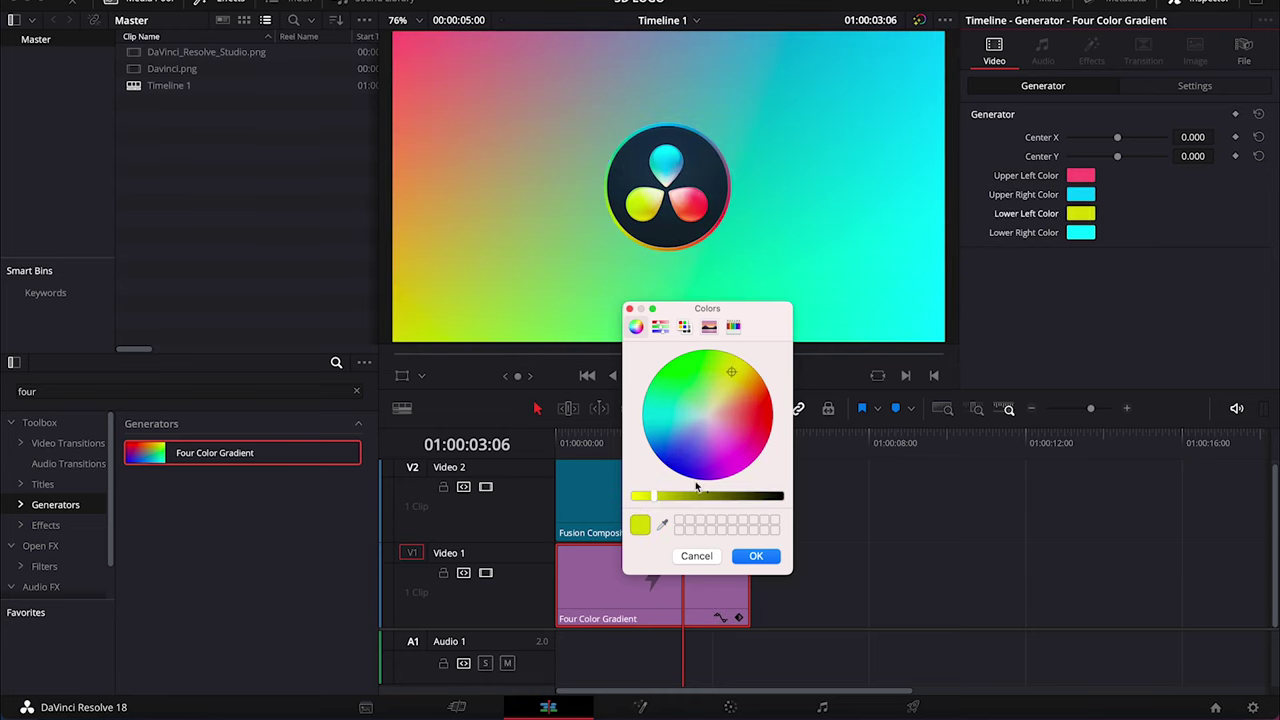
left_click(756, 556)
left_click(1081, 232)
left_click(662, 524)
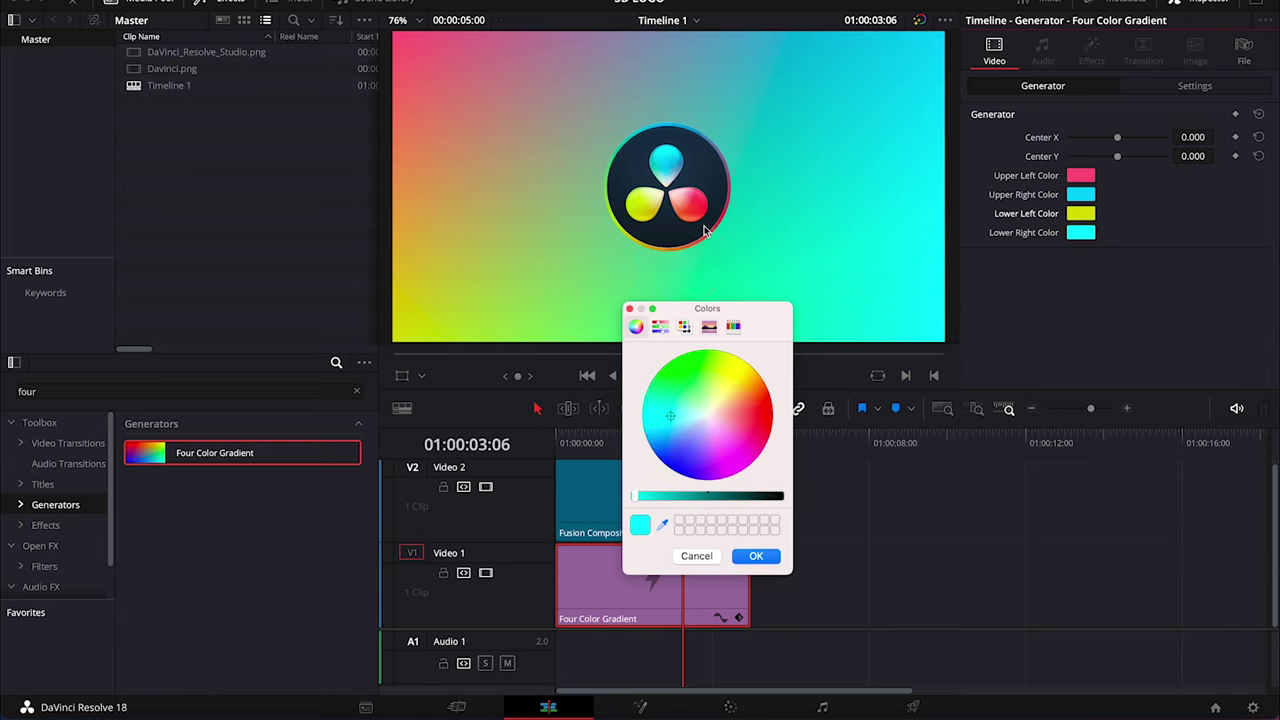
left_click(704, 231)
left_click(756, 558)
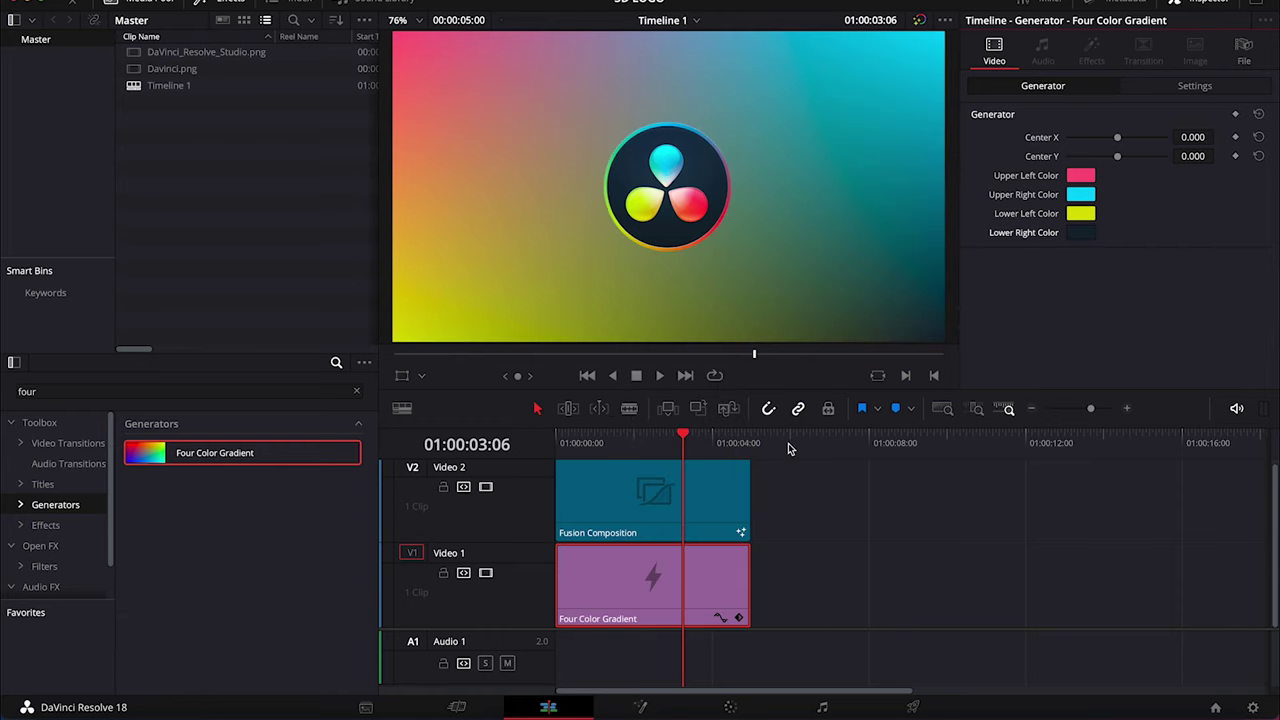